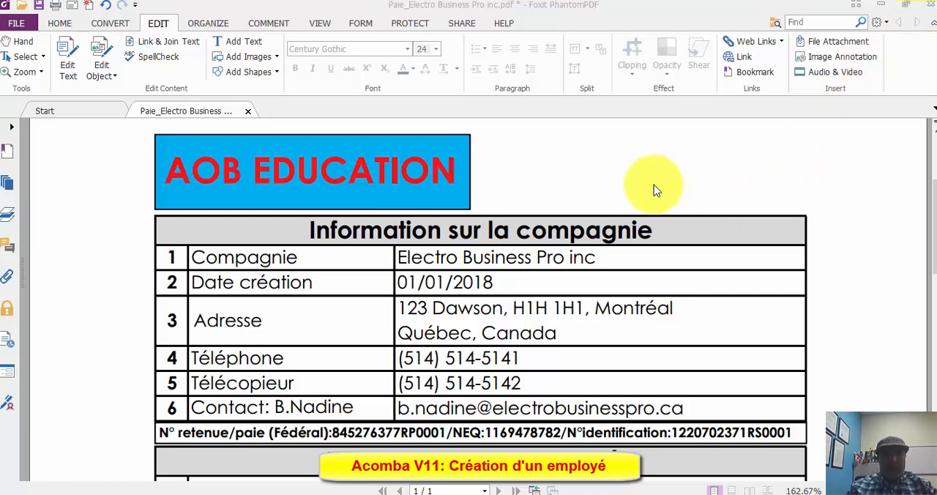
- Review the company details, the employee's personal and payroll information, and the task list in the payroll PDF
scroll(654, 189, "down", 1)
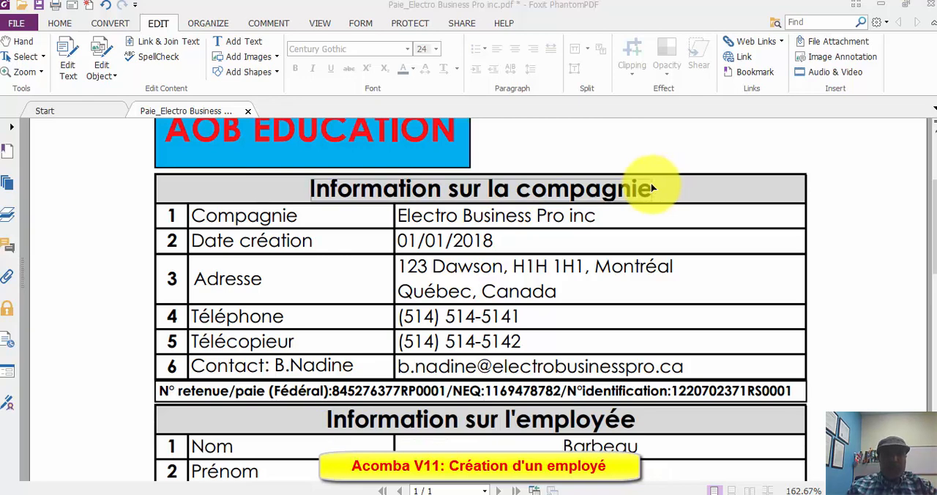
scroll(652, 188, "up", 1)
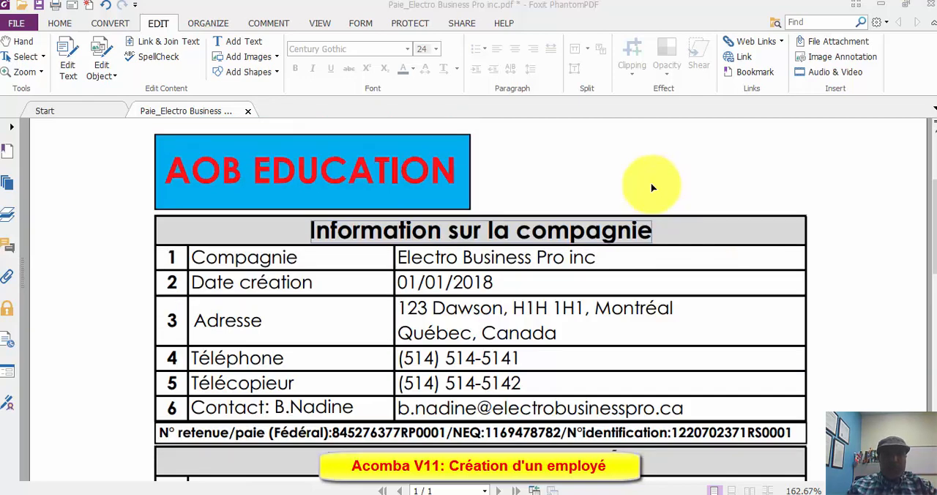
left_click(20, 46)
scroll(655, 253, "down", 2)
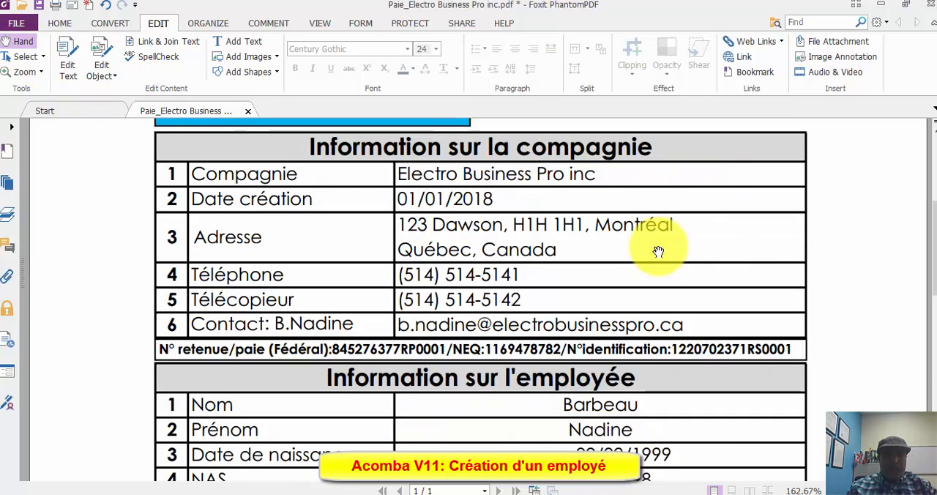
scroll(658, 251, "down", 1)
scroll(658, 251, "down", 2)
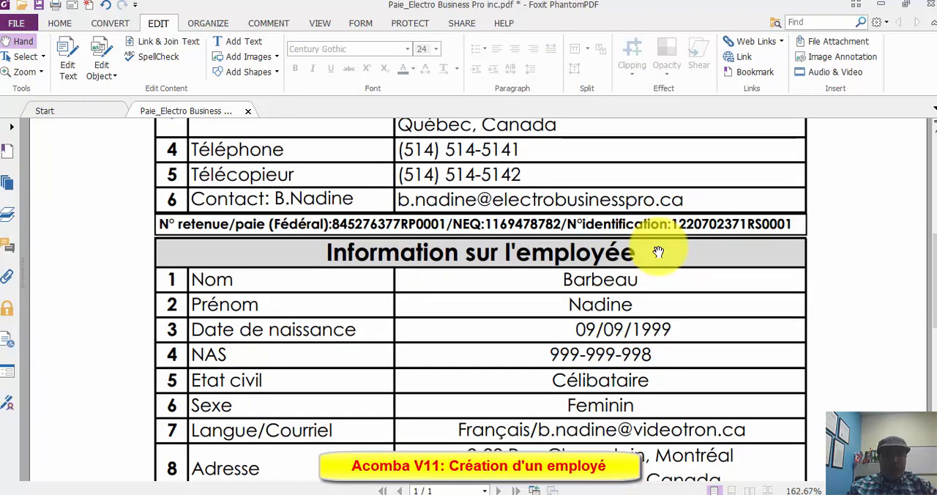
scroll(656, 220, "down", 2)
scroll(638, 243, "down", 2)
scroll(625, 240, "up", 2)
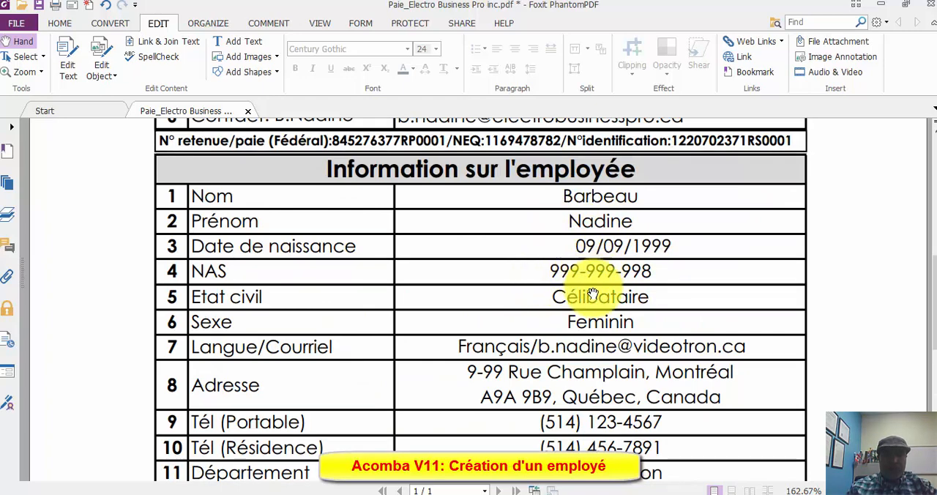
scroll(563, 306, "down", 1)
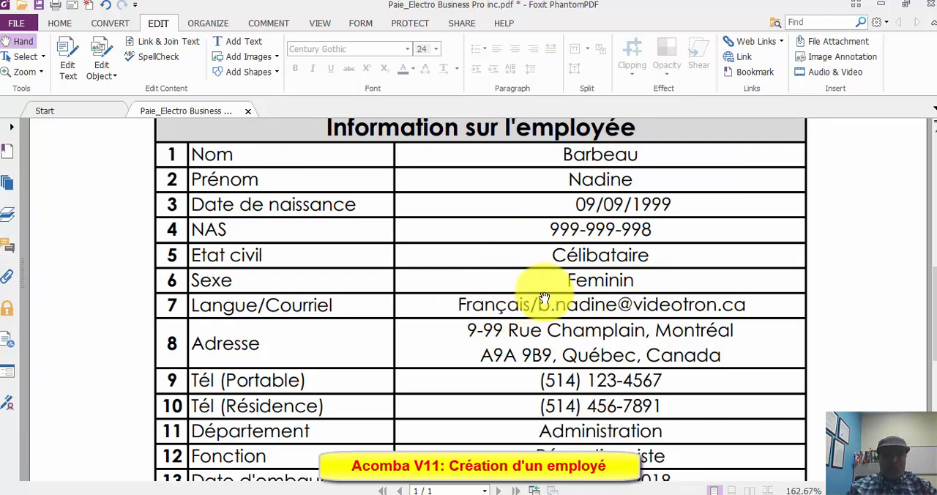
scroll(586, 308, "down", 1)
scroll(542, 256, "down", 2)
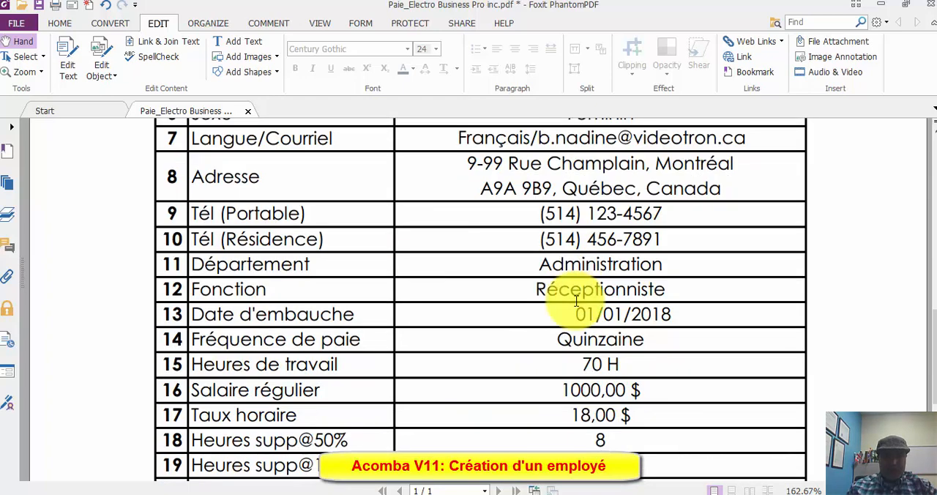
scroll(567, 314, "down", 1)
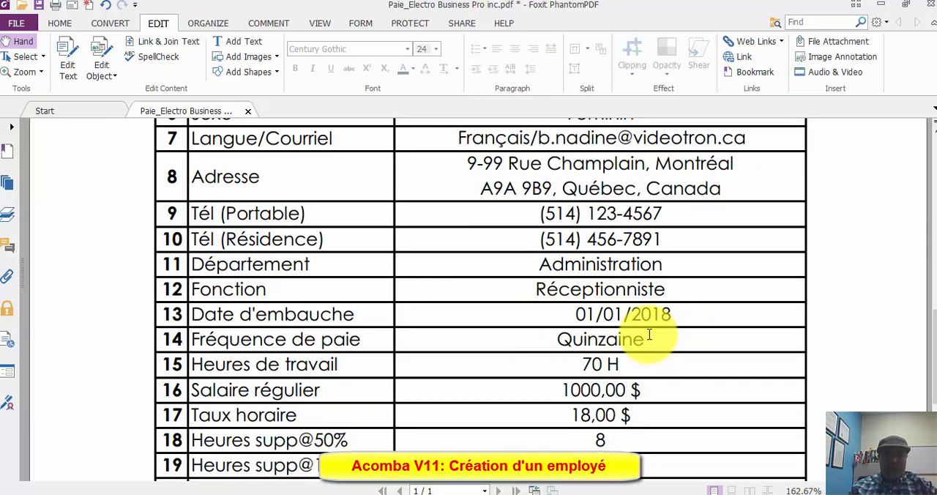
scroll(644, 343, "down", 1)
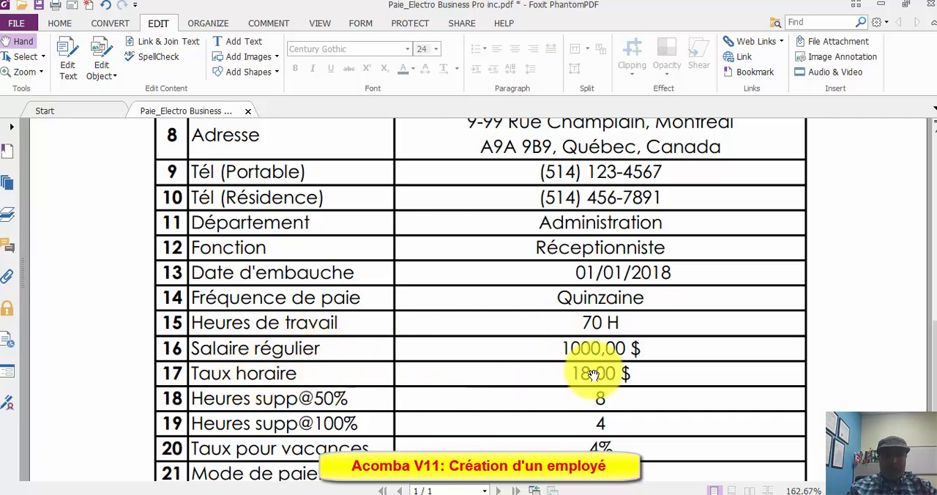
scroll(560, 372, "down", 1)
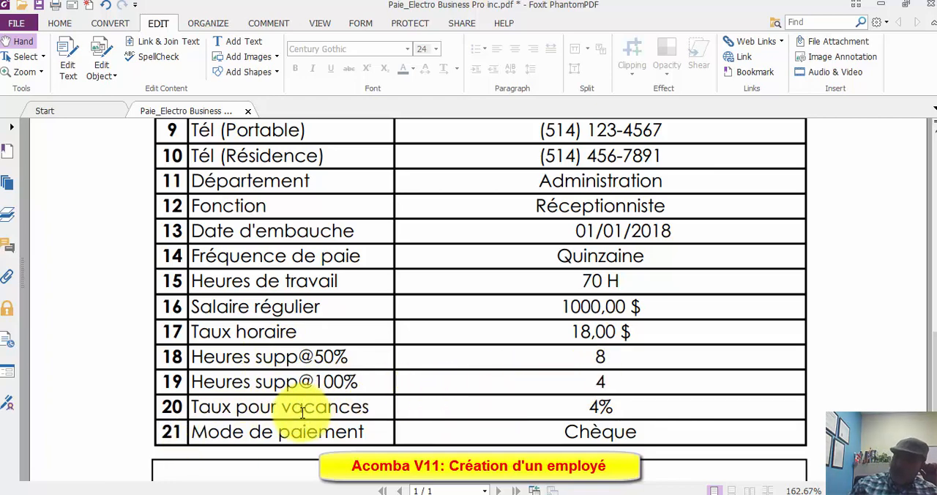
scroll(351, 388, "down", 2)
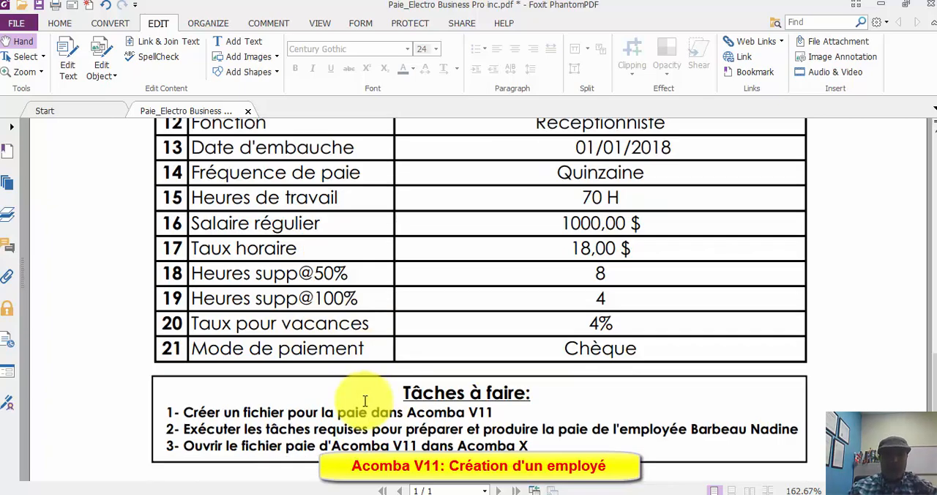
mouse_move(364, 401)
scroll(364, 401, "up", 8)
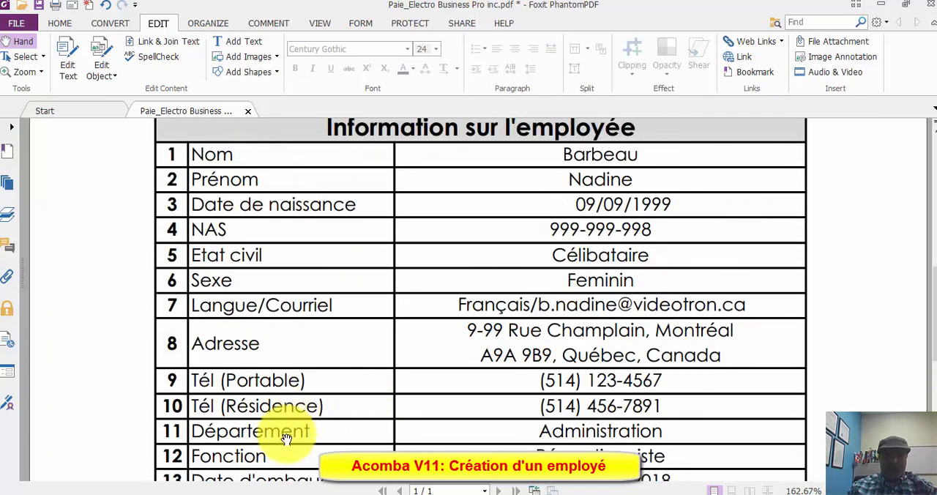
- Switch to Acomba and open the Employés list from the Paie (Saisie) section
left_click(342, 494)
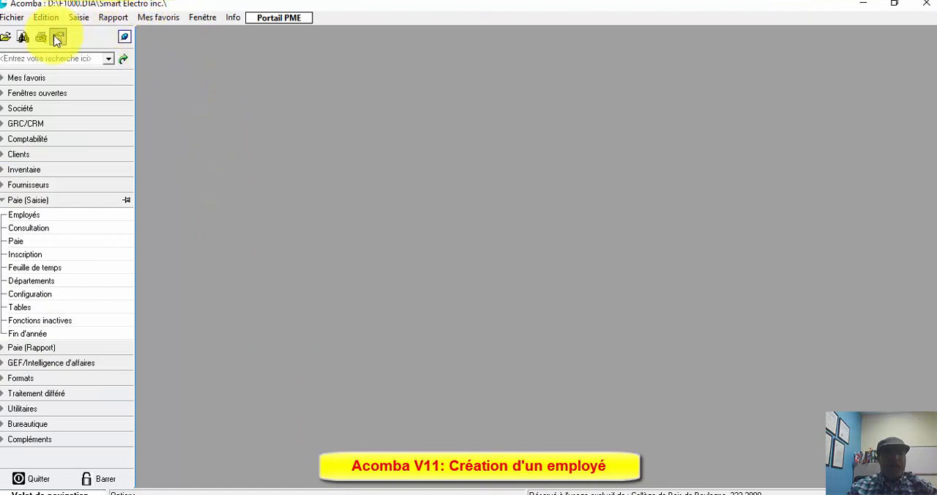
left_click(20, 255)
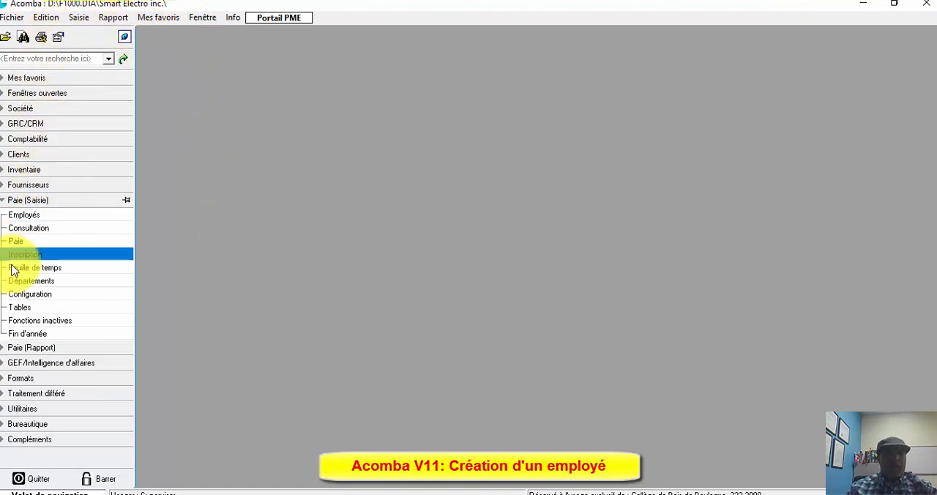
left_click(5, 202)
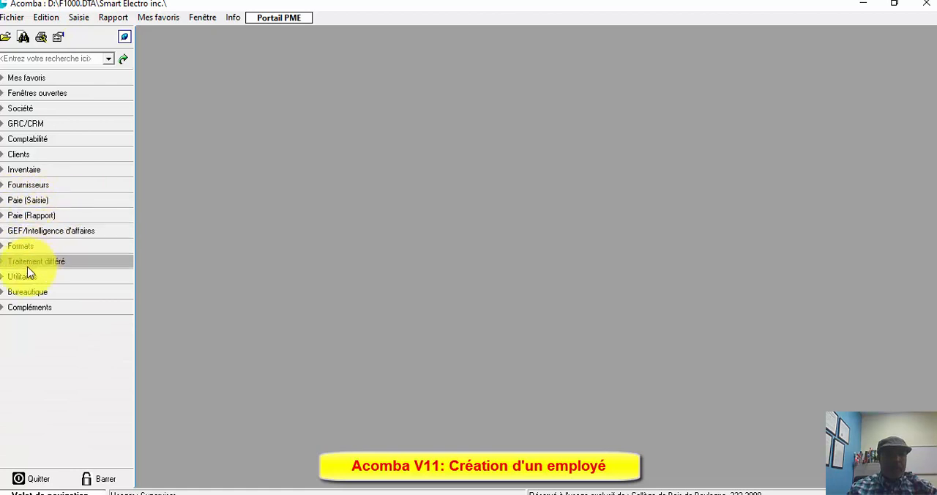
left_click(2, 203)
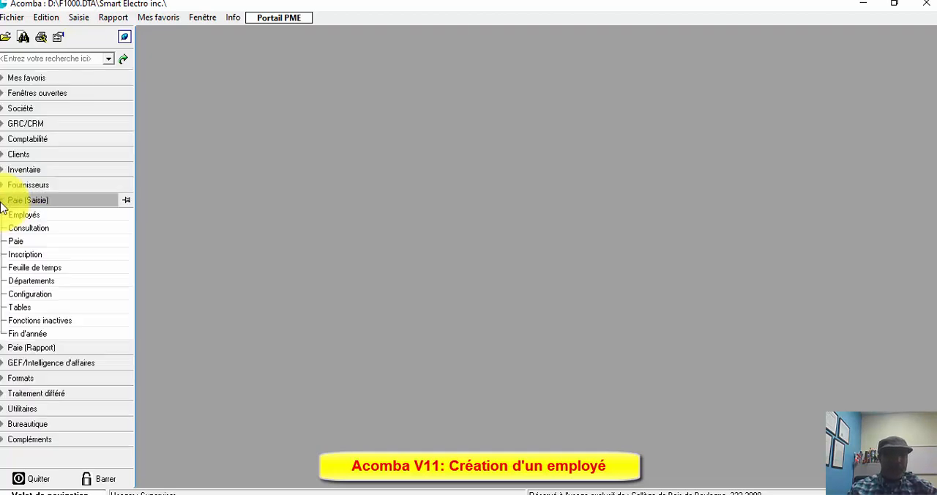
left_click(13, 216)
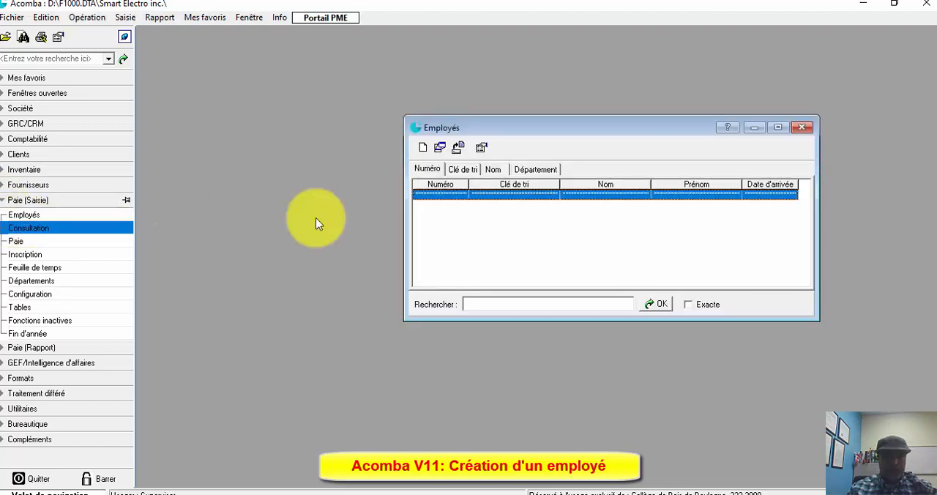
left_click_drag(527, 127, 414, 65)
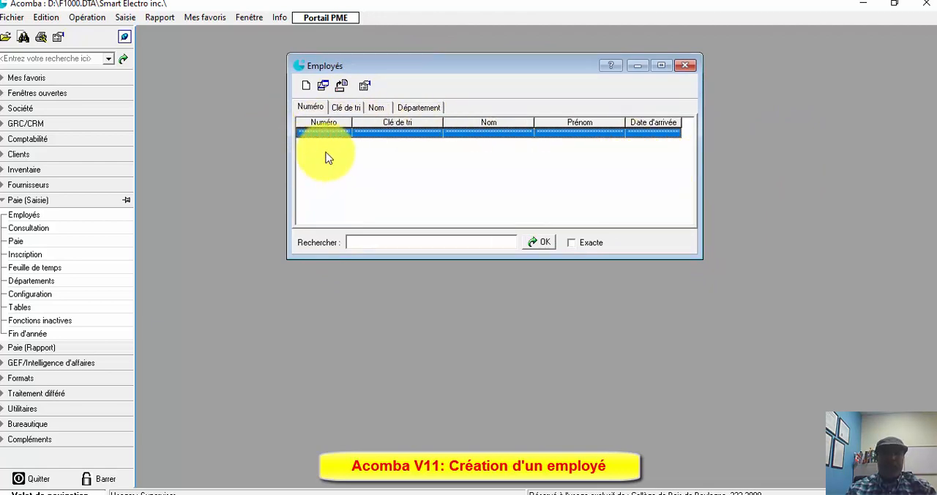
- Create a new employee record with number 1 and enter the employee's last and first names
left_click(305, 88)
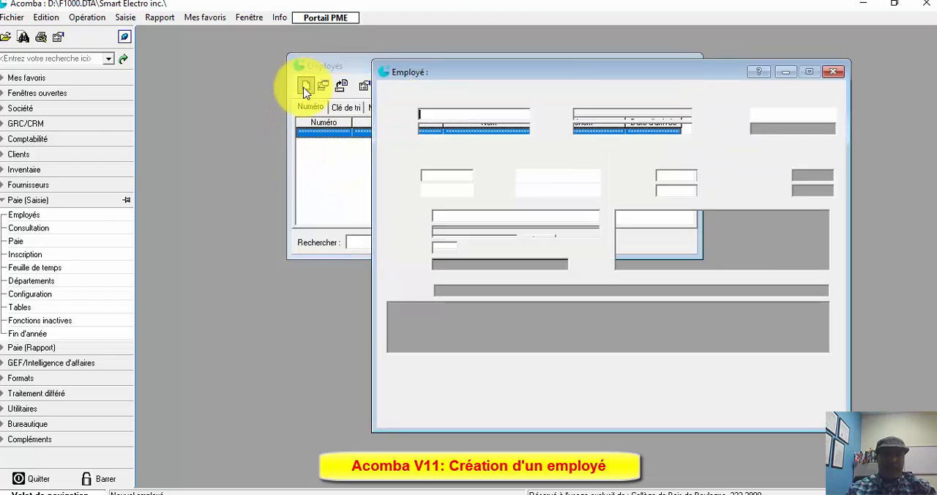
left_click_drag(582, 73, 488, 80)
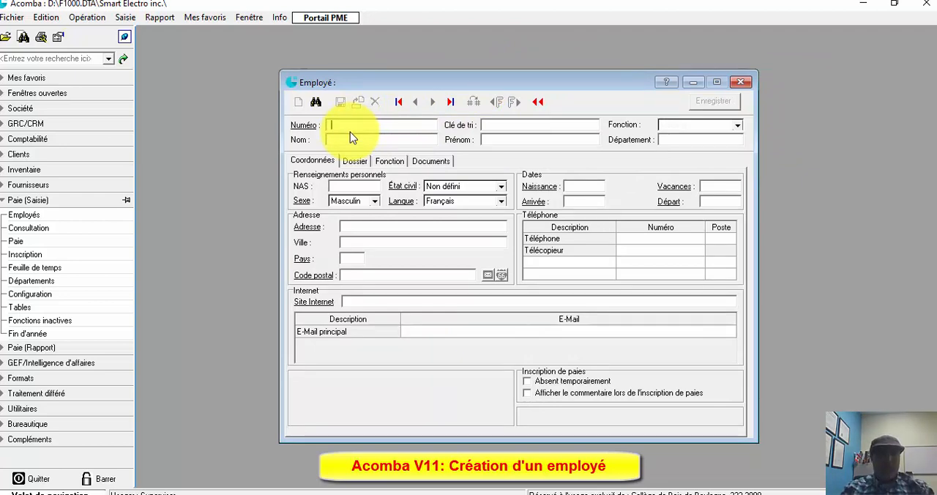
key("Return")
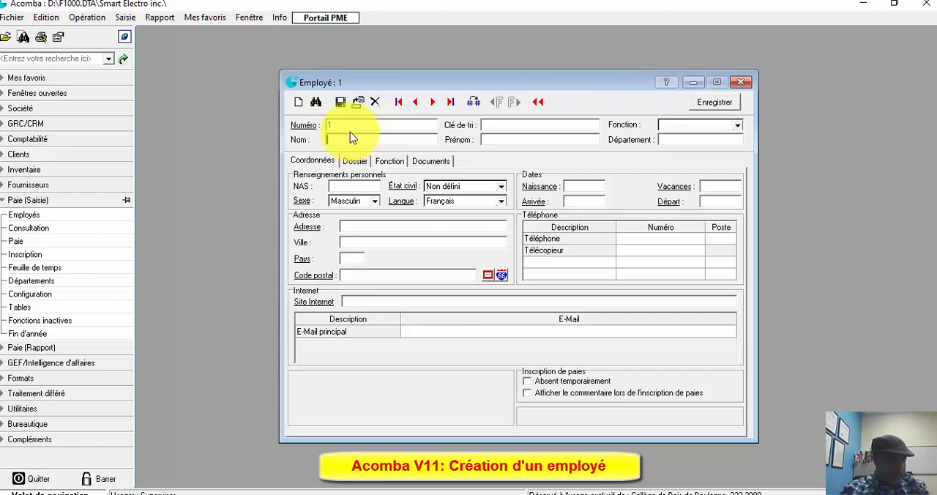
type("Bar")
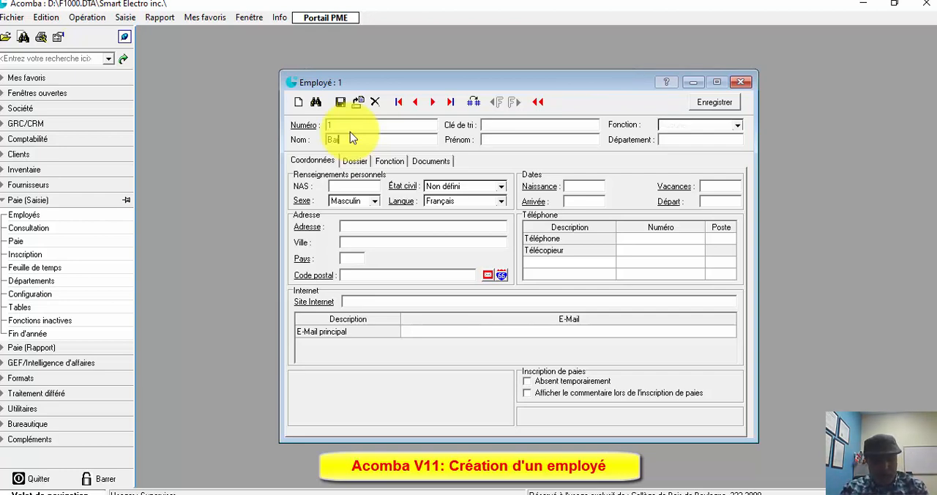
type("be")
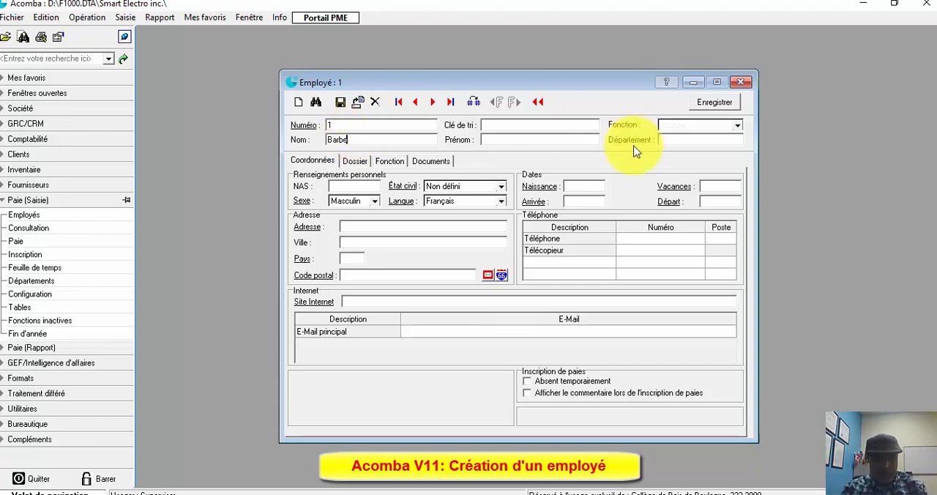
type("au")
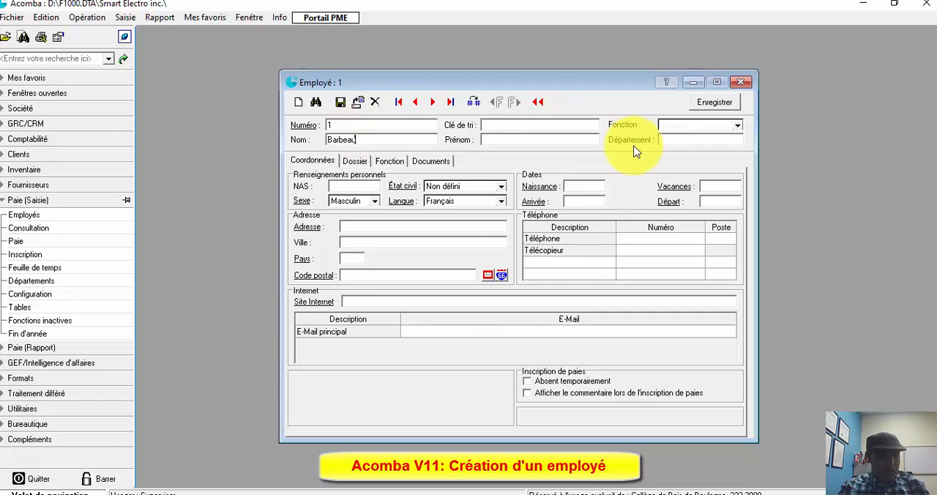
key("Tab")
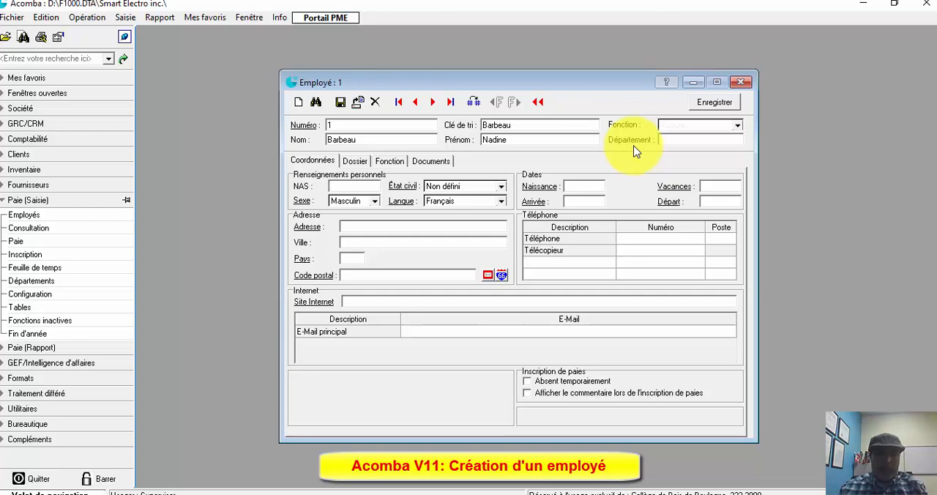
- Enter the employee's social insurance number (NAS), and set the sex to Féminin and the civil status to Célibataire
left_click(671, 142)
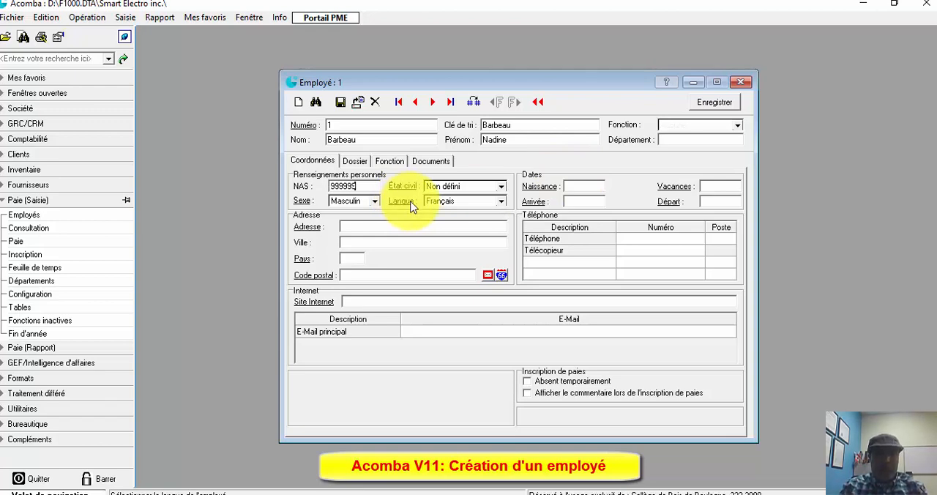
key("Tab")
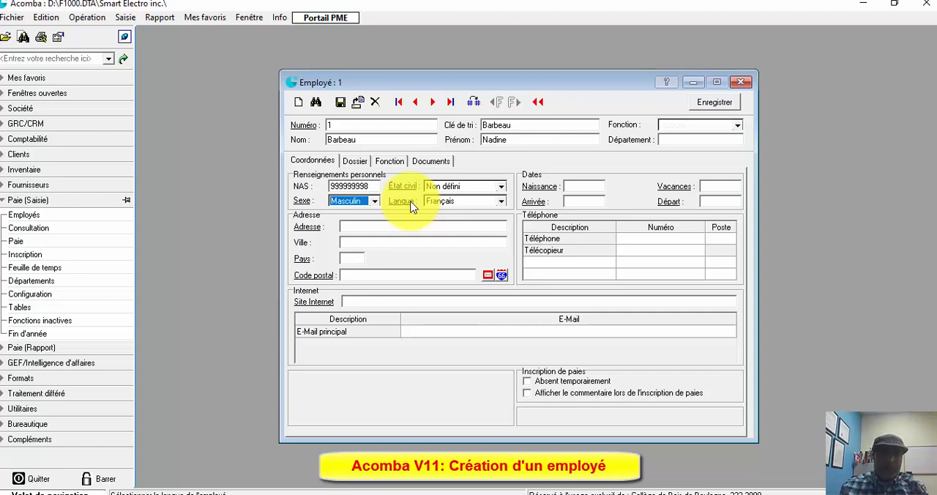
left_click(374, 201)
left_click(362, 222)
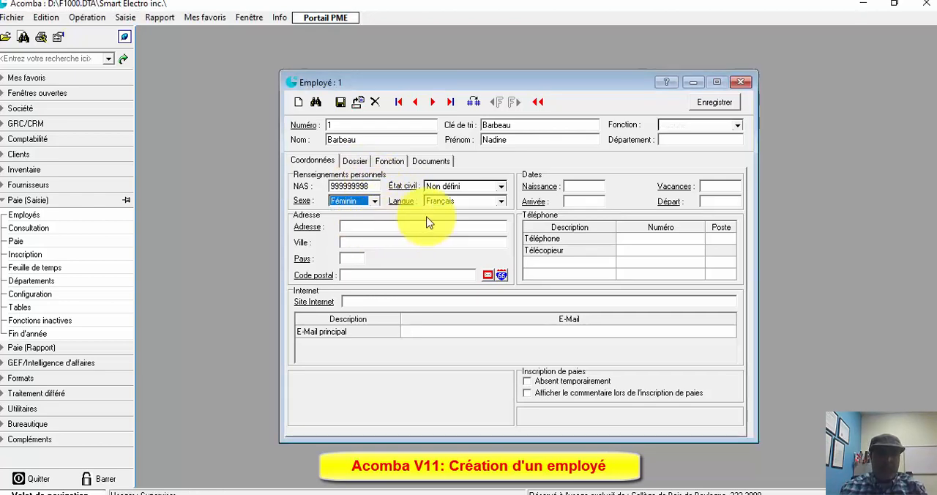
left_click(501, 189)
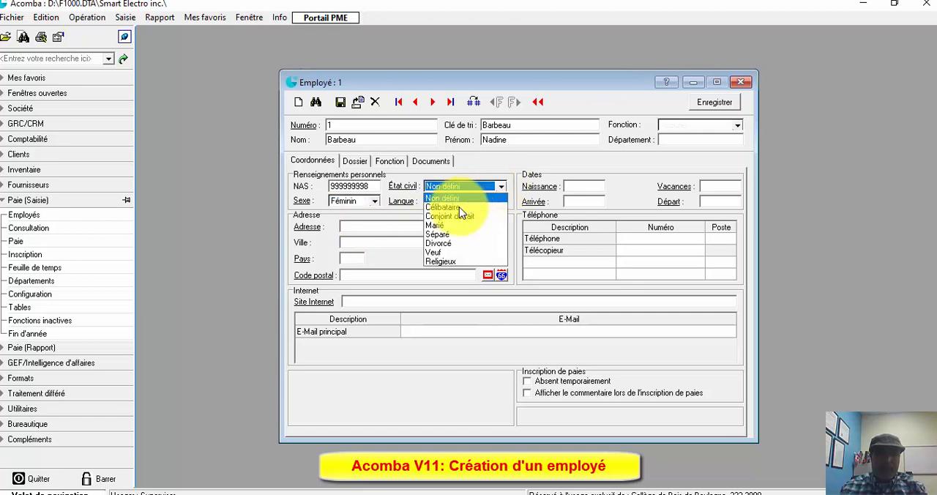
left_click(459, 207)
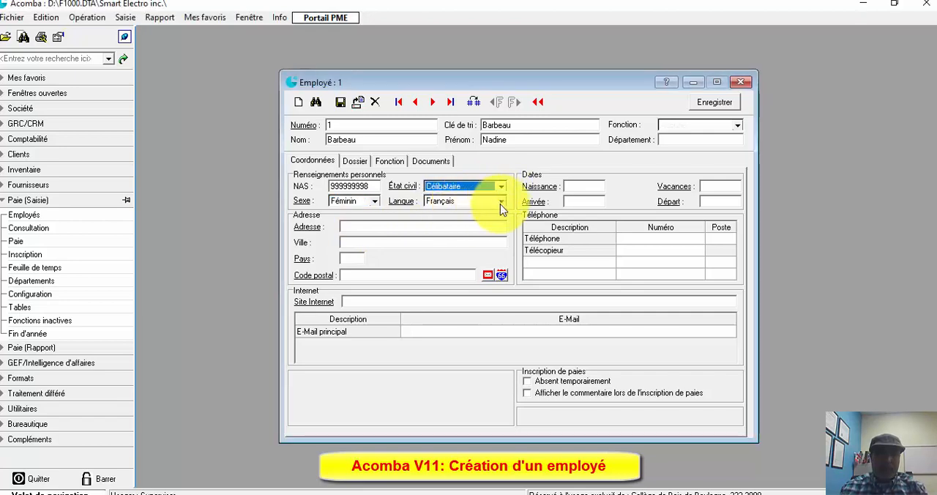
- Enter the employee's date of birth and set the arrival date to 01/01/18, leaving the vacation and departure dates blank
left_click(583, 187)
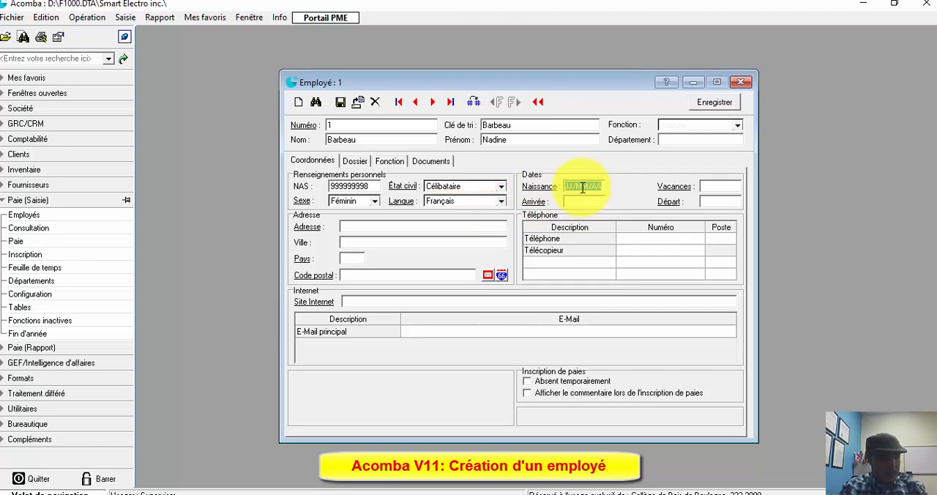
type("09/")
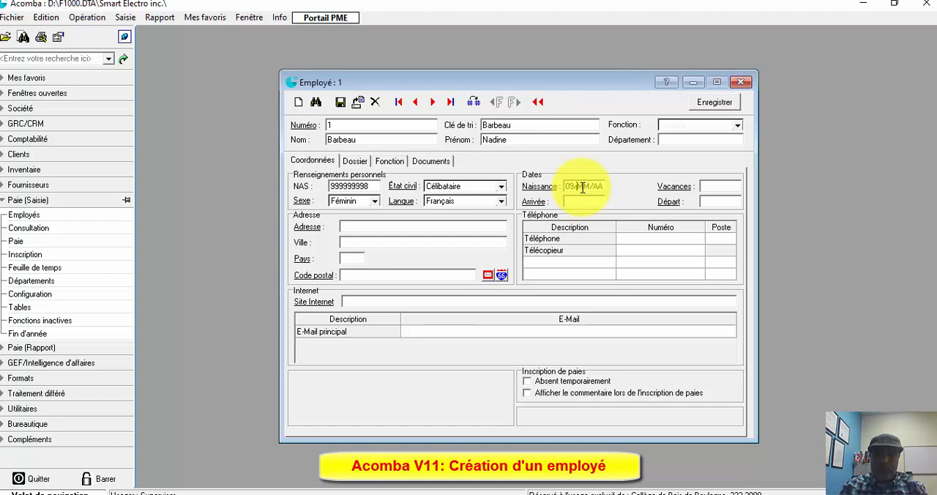
type("09/95")
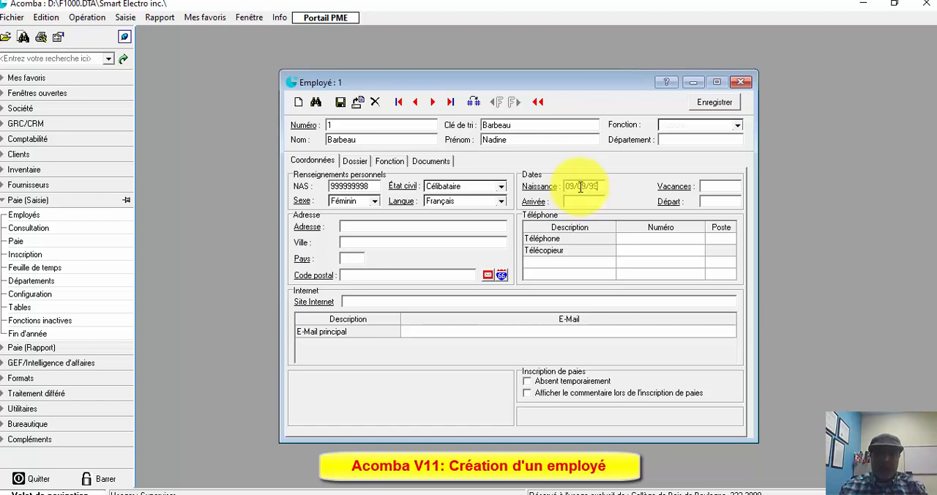
left_click(575, 200)
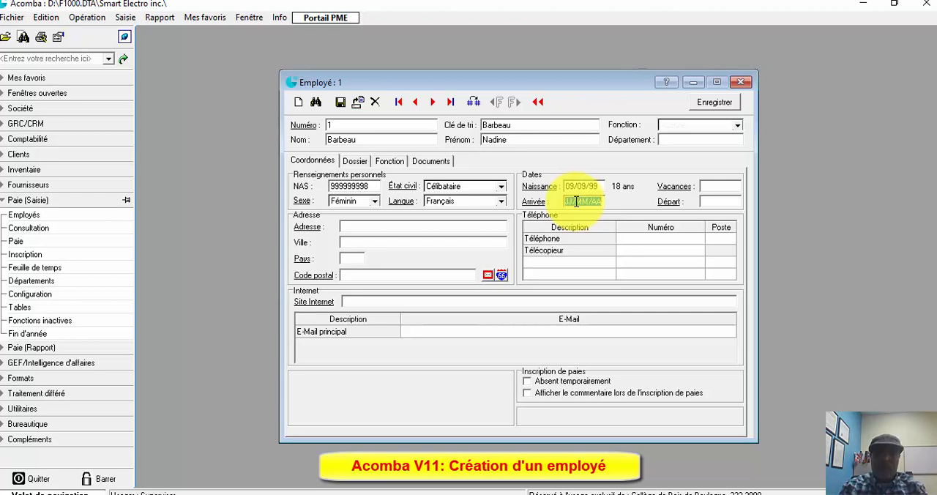
type("01/")
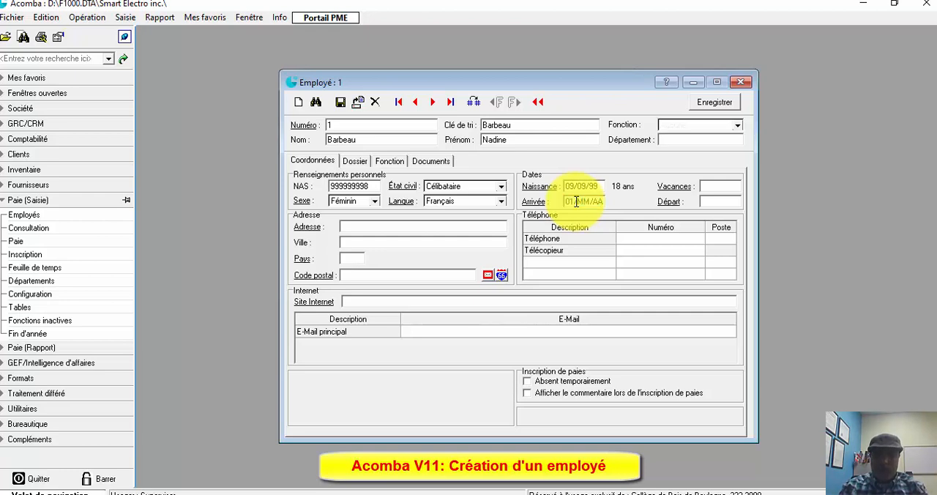
type("01/18")
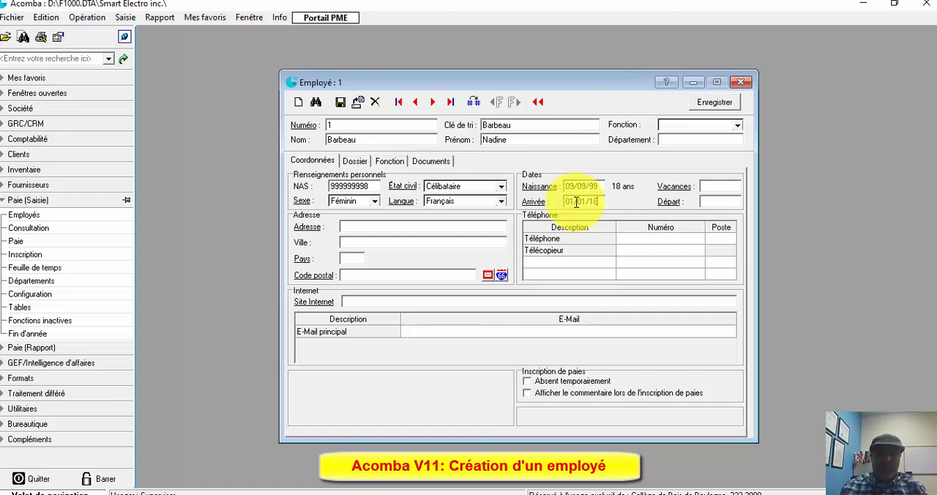
left_click(719, 201)
left_click(718, 186)
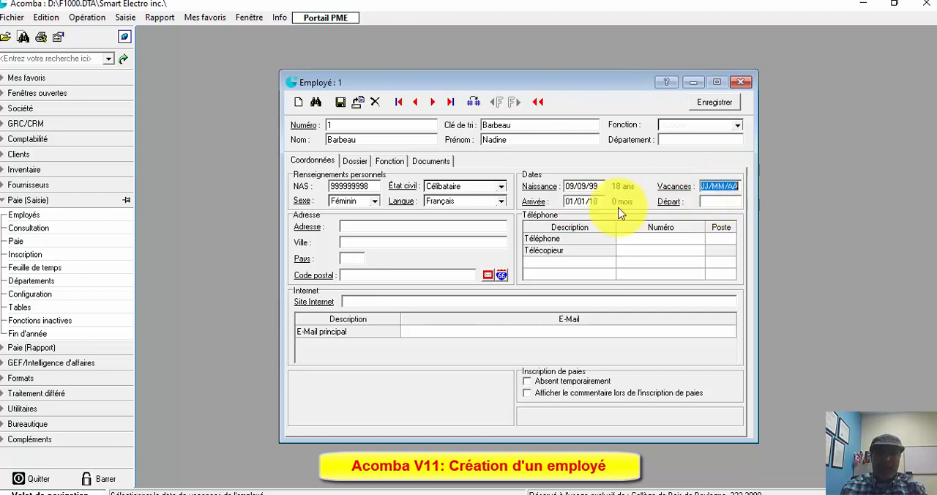
- Fill in the employee's address with the street address, city, country code CA and postal code
left_click(354, 227)
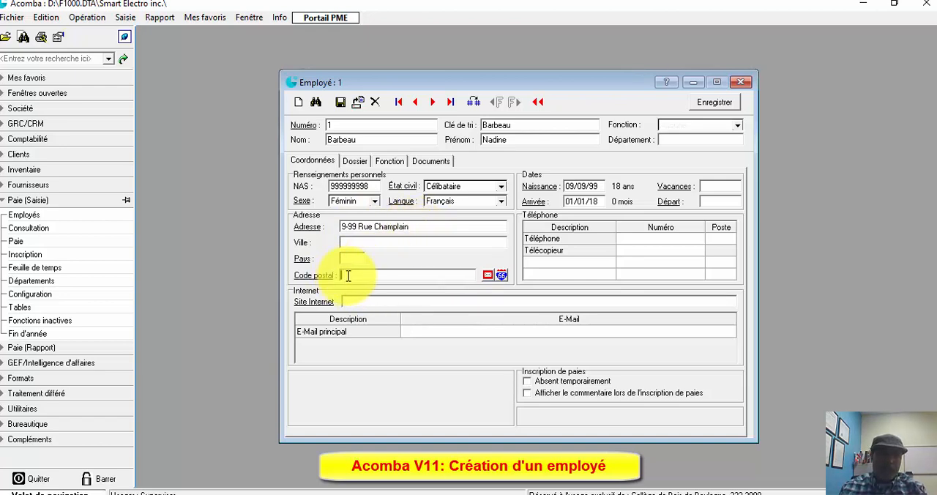
left_click(406, 226)
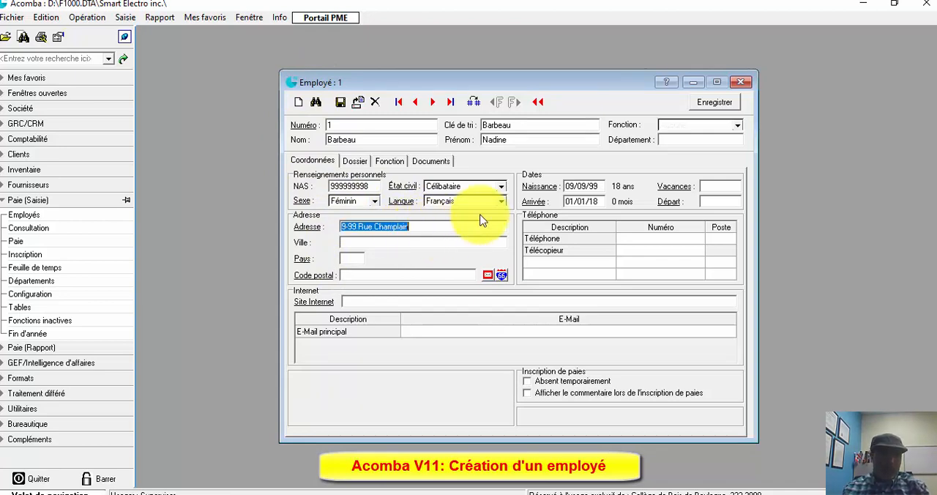
left_click(446, 226)
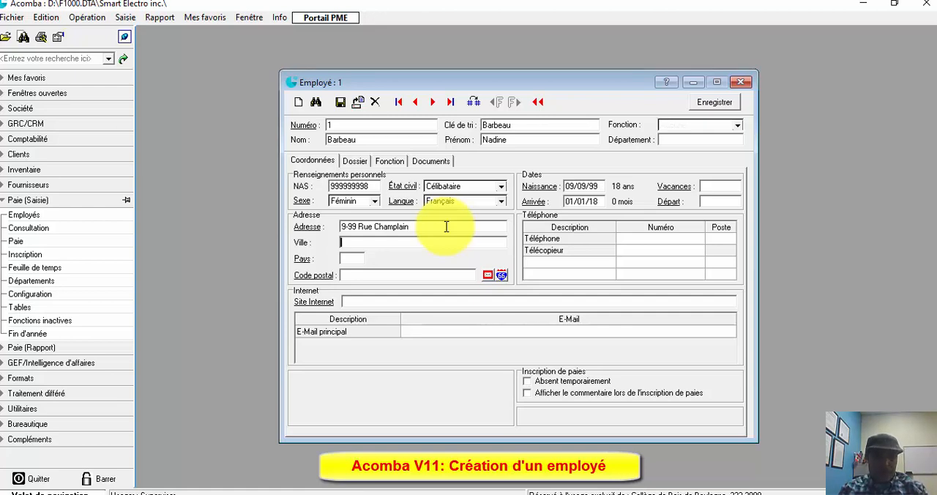
type("Mon")
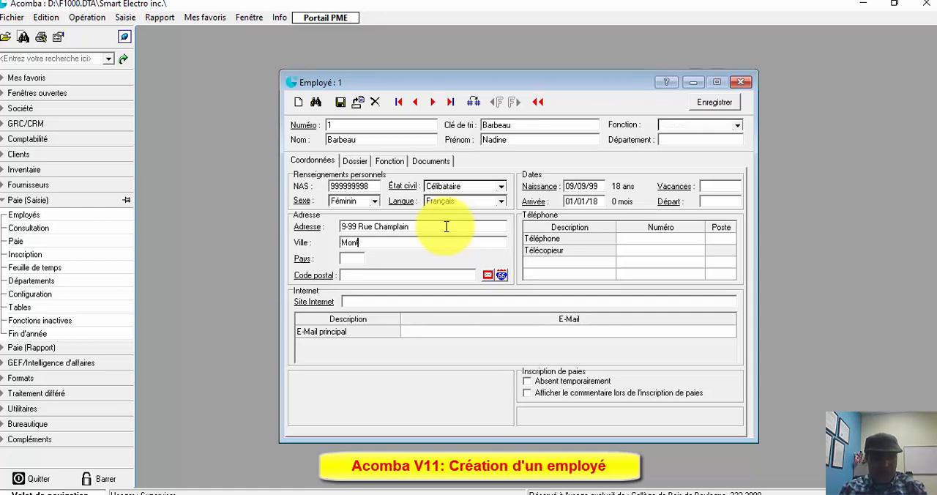
type("tréal")
key("Tab")
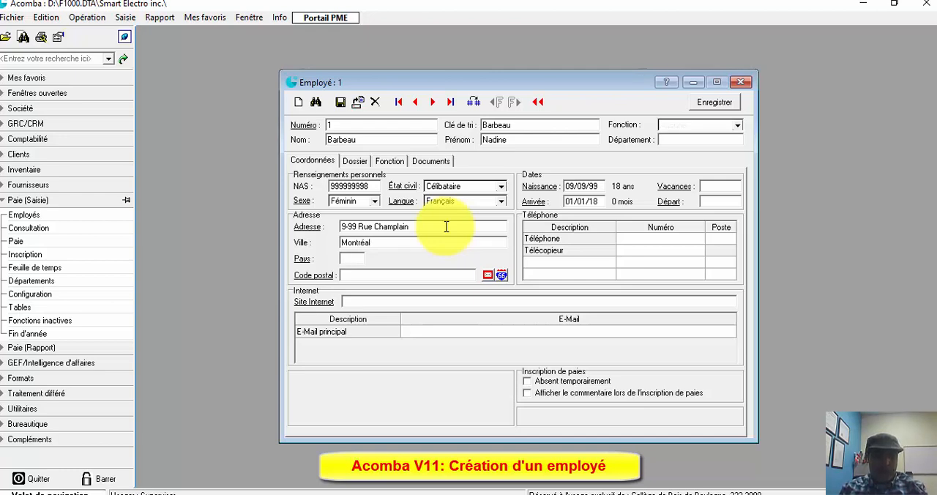
type("CA")
key("Tab")
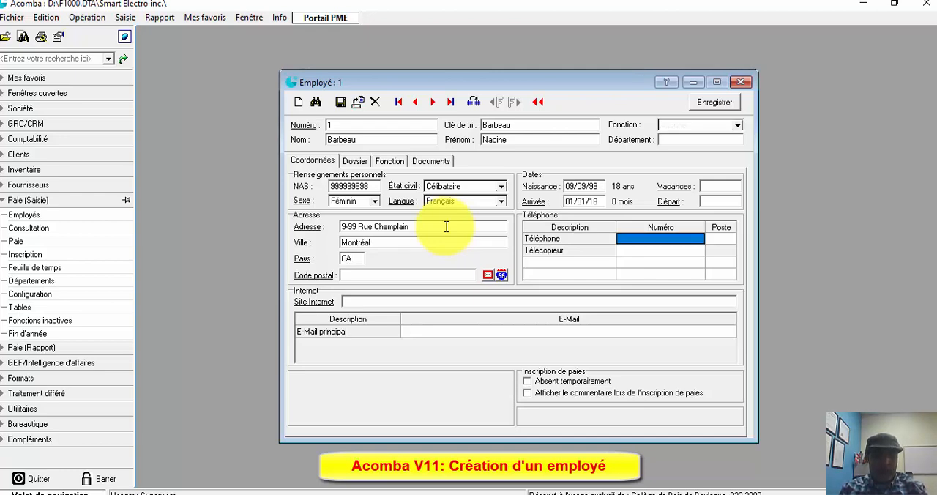
left_click(378, 276)
type("A9A 9B9")
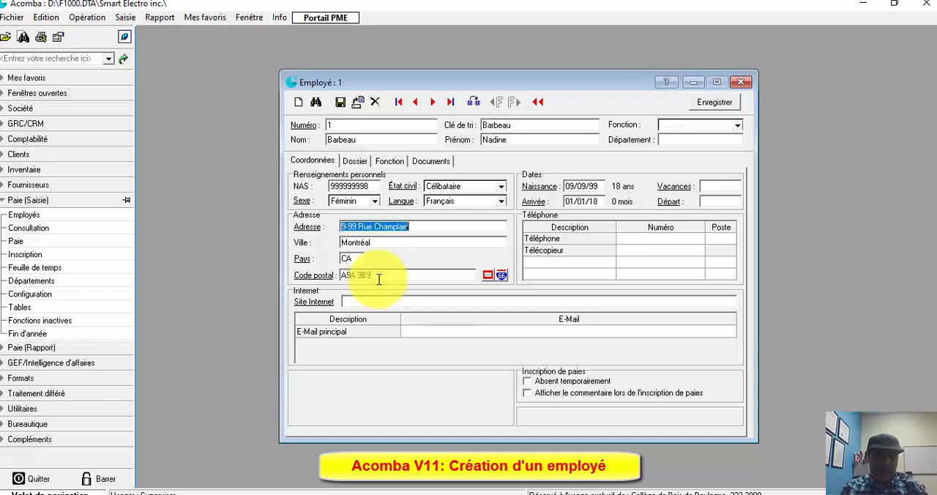
key("Tab")
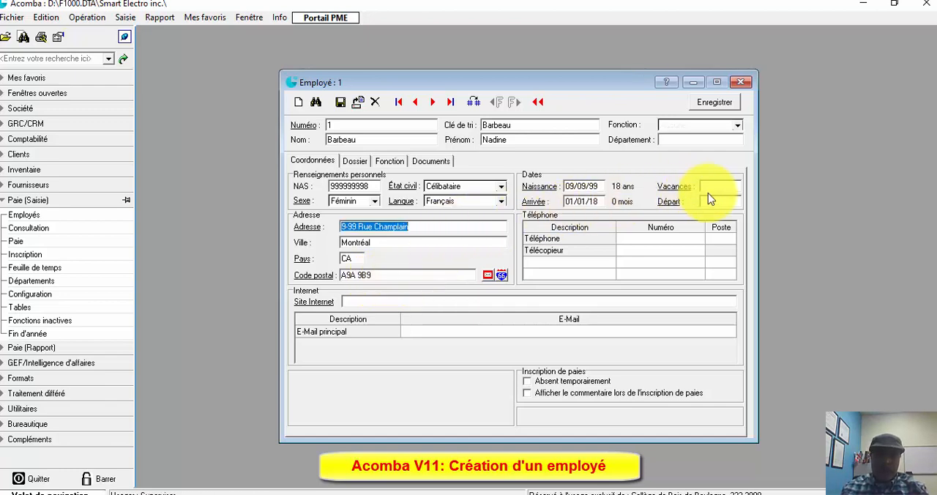
- Enter the employee's home telephone number and add a Portable entry with the mobile number
left_click(646, 239)
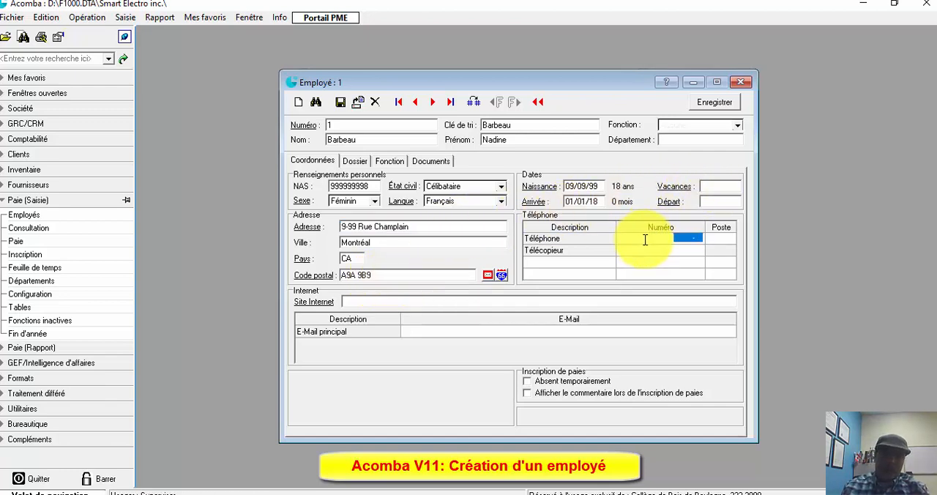
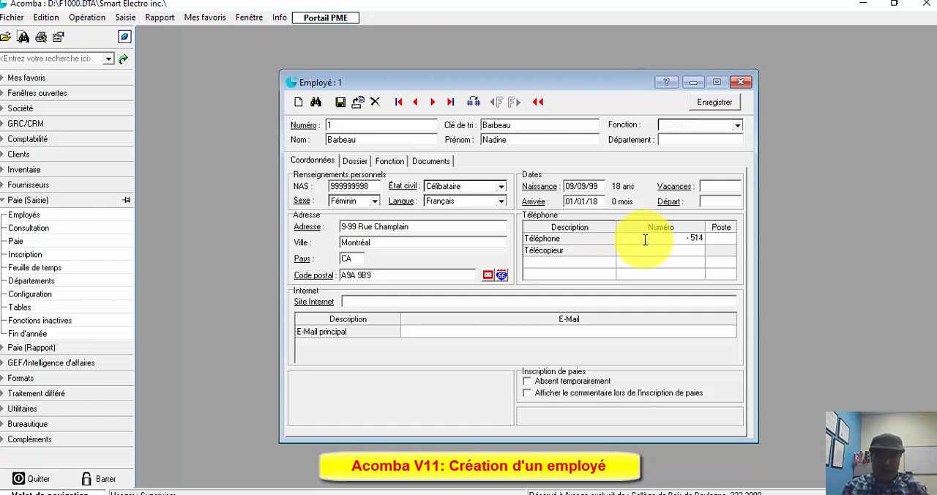
type("999")
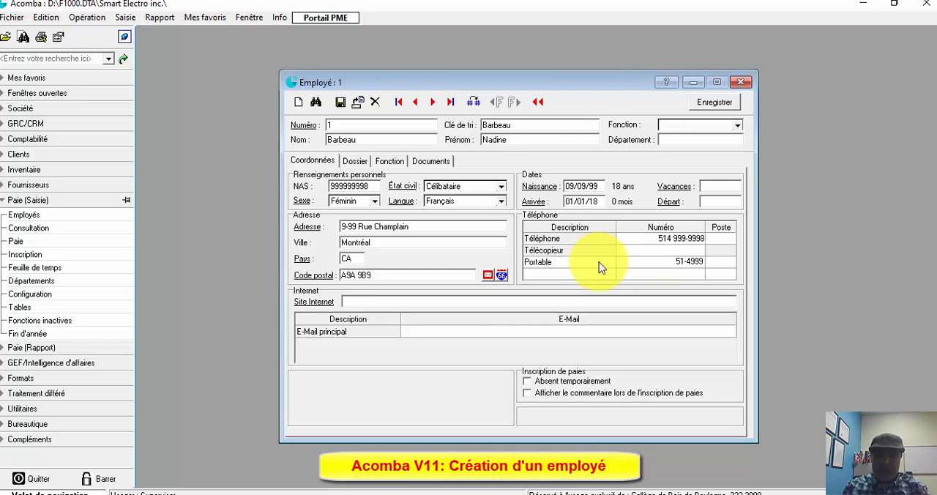
key("BackSpace")
key("BackSpace")
key("BackSpace")
type("888-8889")
key("Tab")
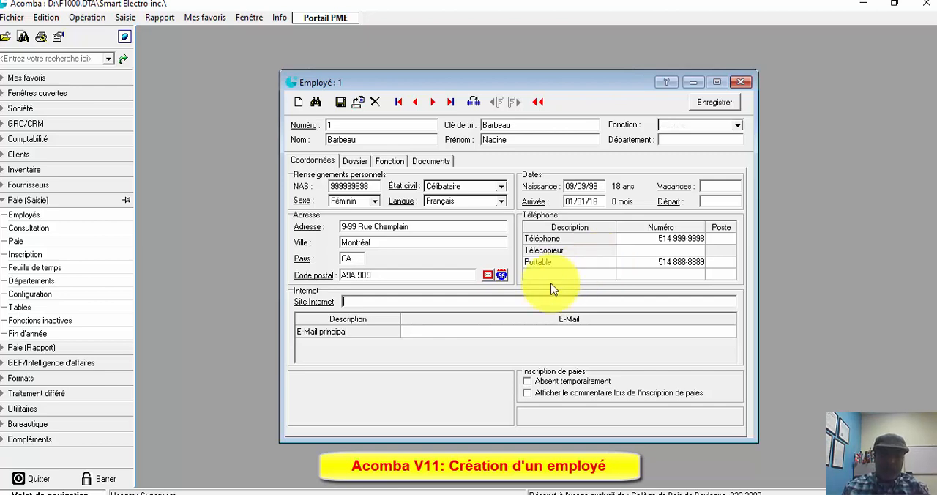
- Fill in the employee's main e-mail address
left_click(414, 335)
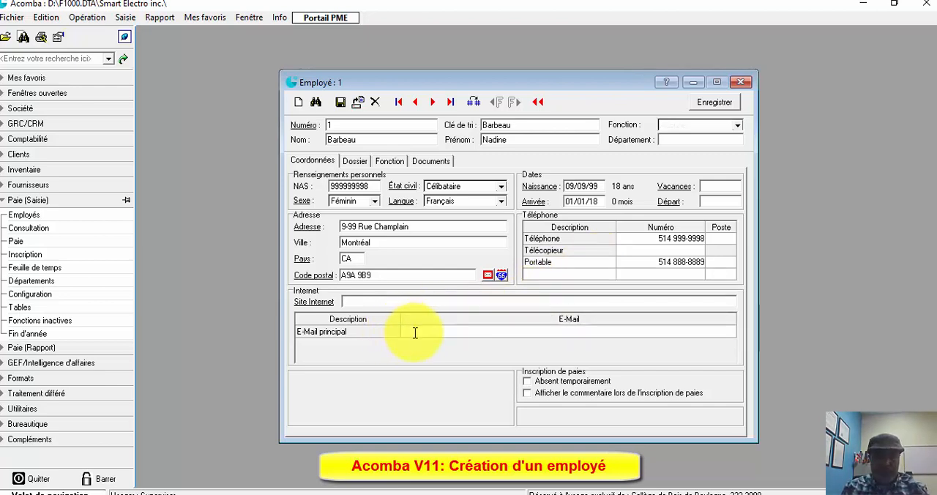
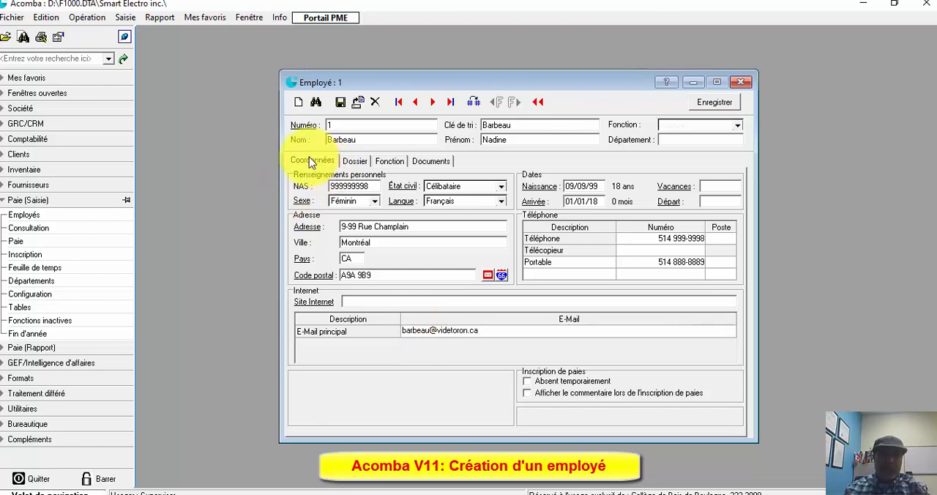
- Examine the employee's Dossier settings: federal and provincial tax calculation methods, exemptions, additional tax and deductions, and the RRQ options
left_click(354, 161)
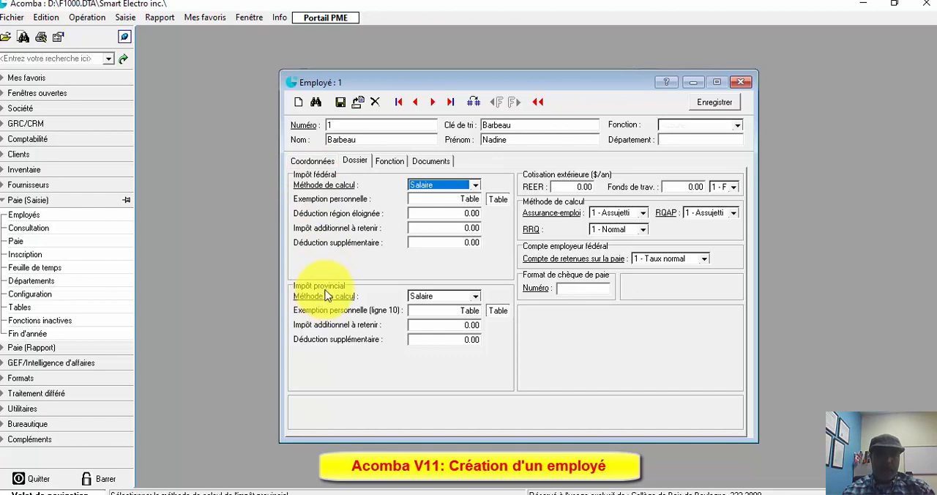
left_click(474, 185)
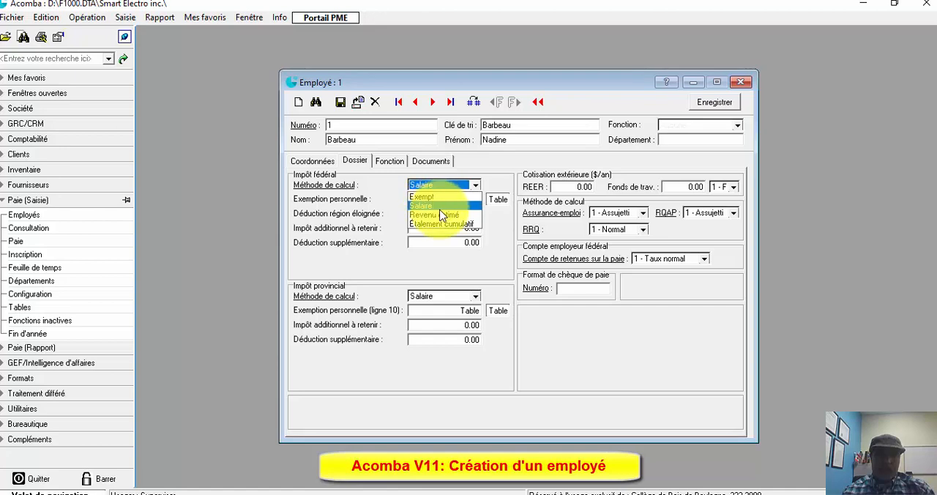
left_click(496, 226)
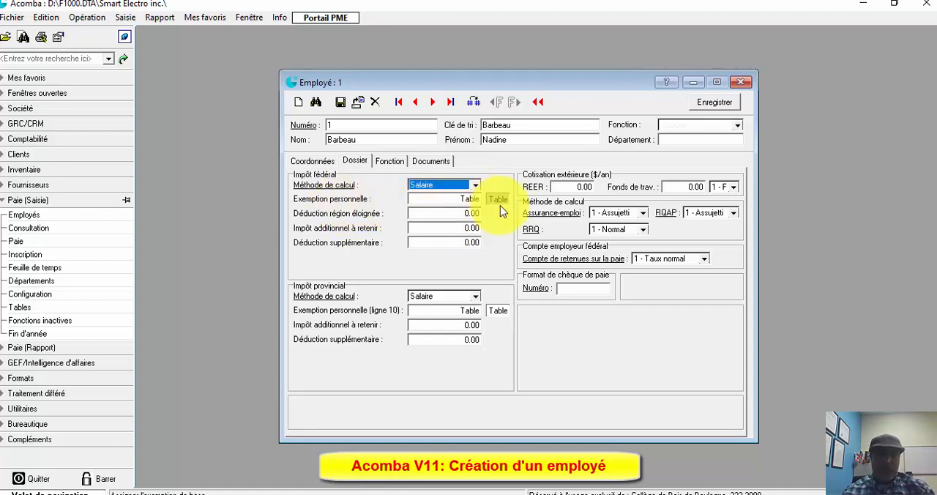
left_click(444, 231)
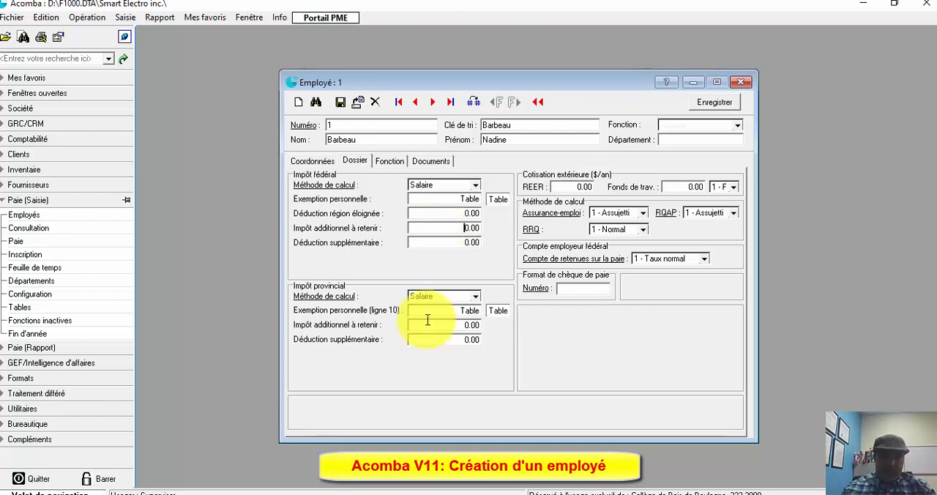
left_click(450, 243)
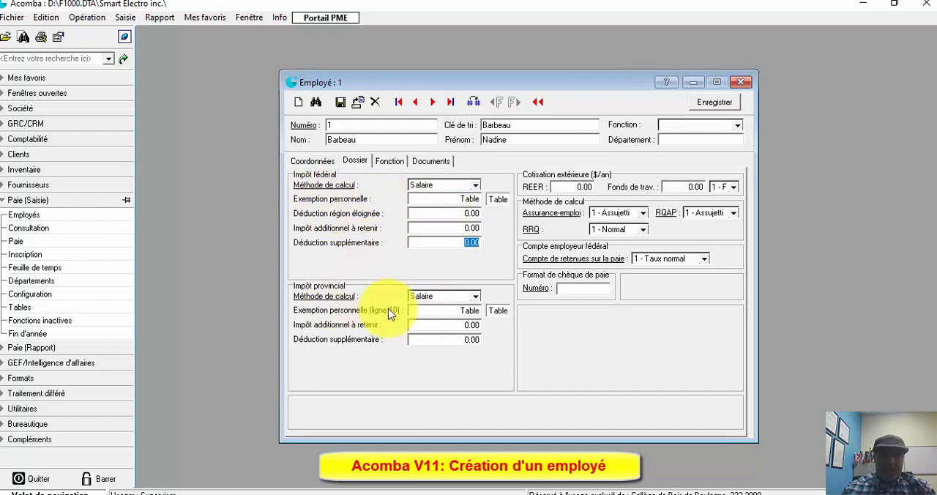
left_click(451, 311)
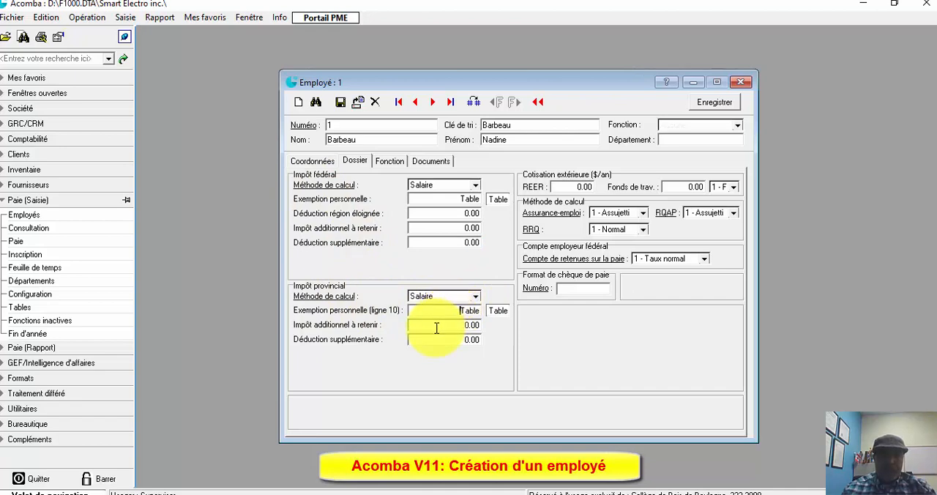
left_click(437, 326)
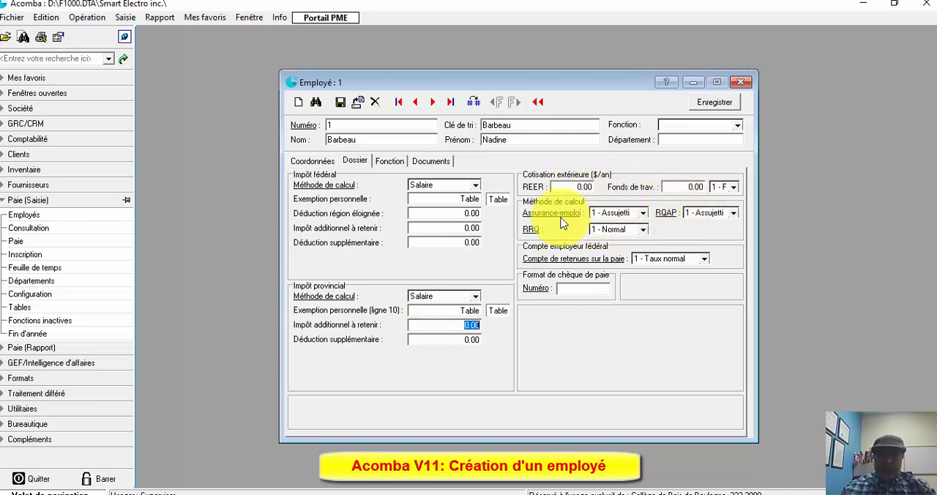
left_click(642, 230)
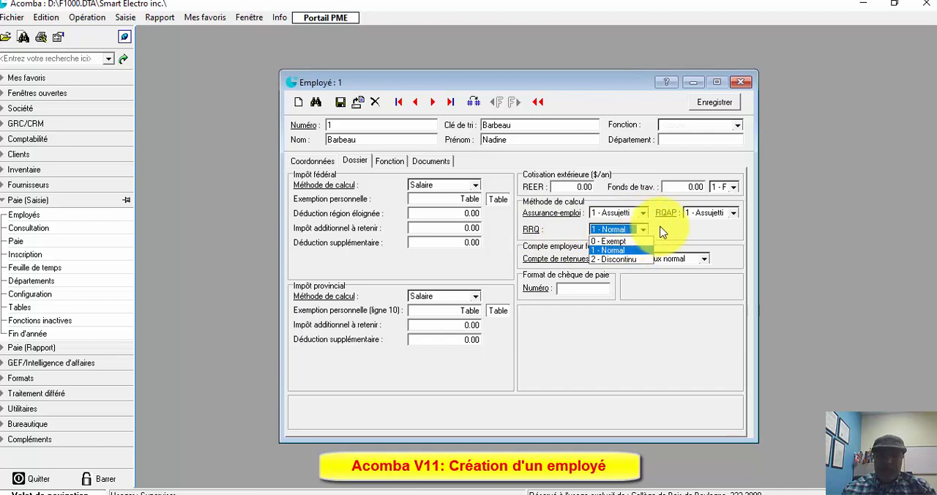
left_click(666, 232)
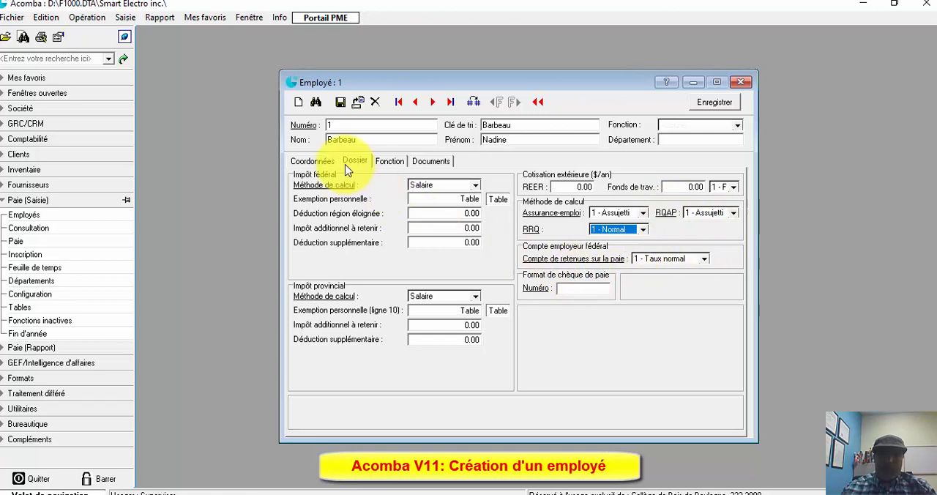
- Start a new function name entry in the employee's list of active functions
left_click(377, 164)
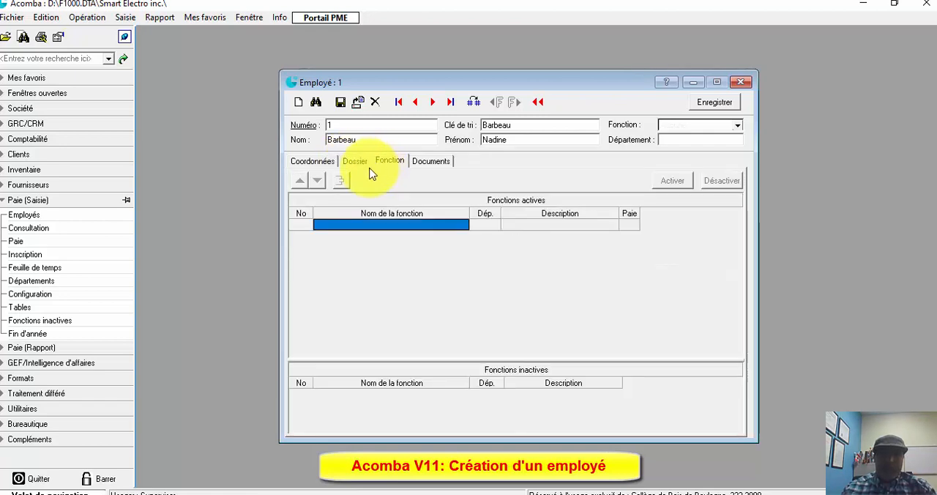
left_click(340, 226)
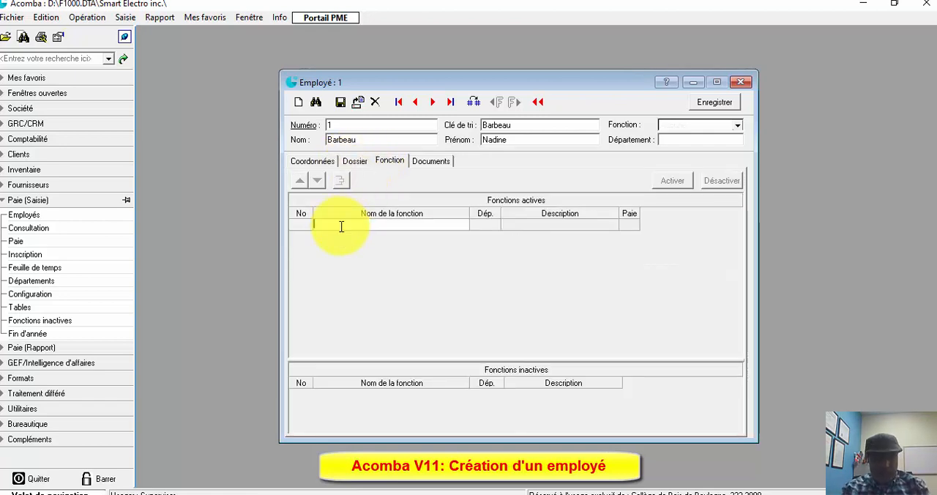
type("Acmin")
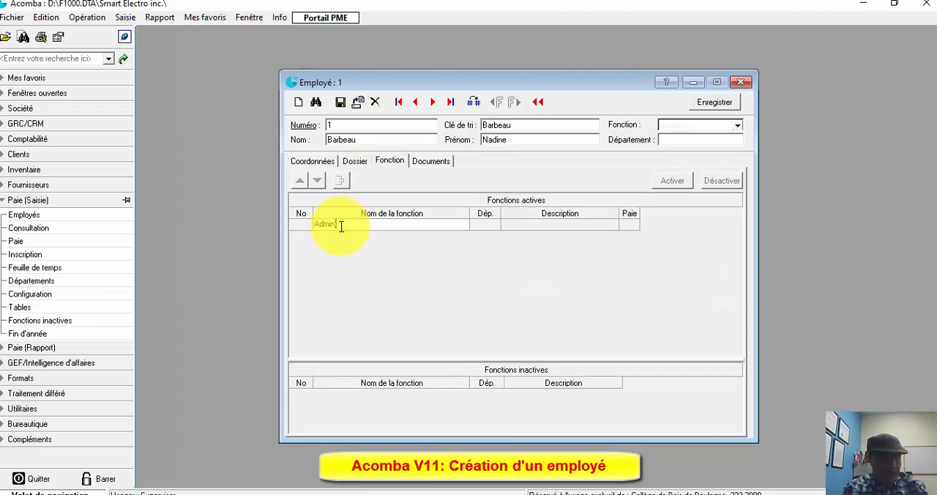
type("is")
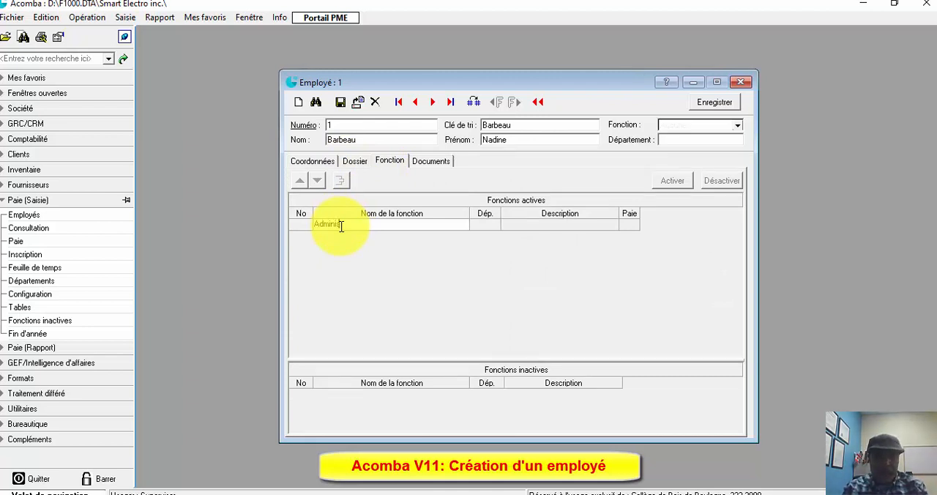
key("BackSpace")
key("BackSpace")
key("BackSpace")
key("BackSpace")
key("BackSpace")
key("BackSpace")
key("BackSpace")
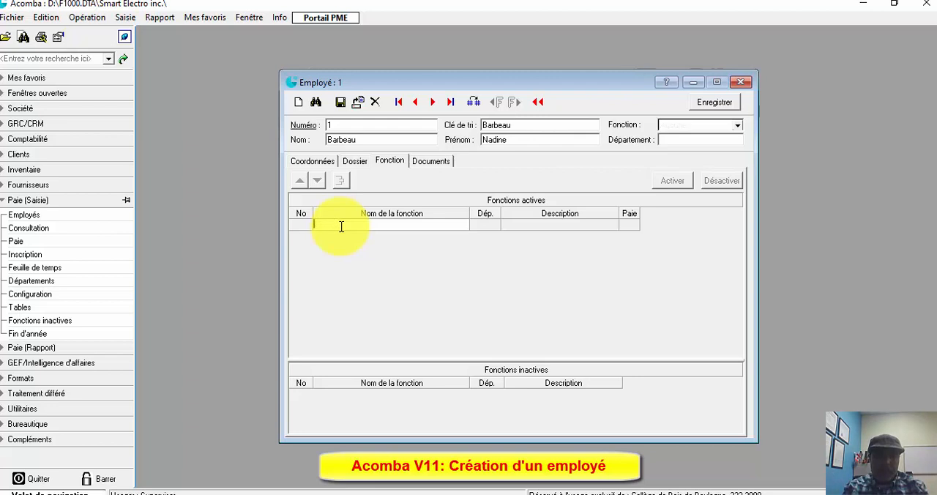
- Add the active function Réciptionniste and assign it to department 1, Administration
type("Réc")
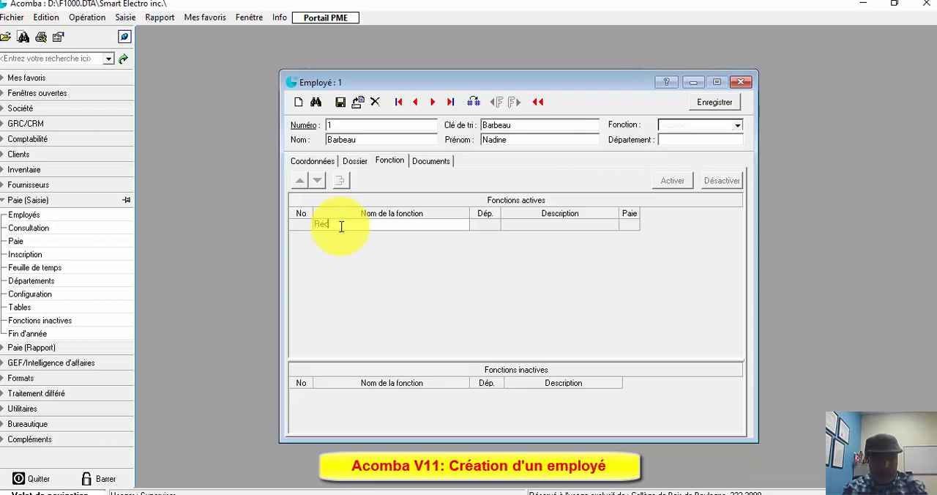
type("ipt")
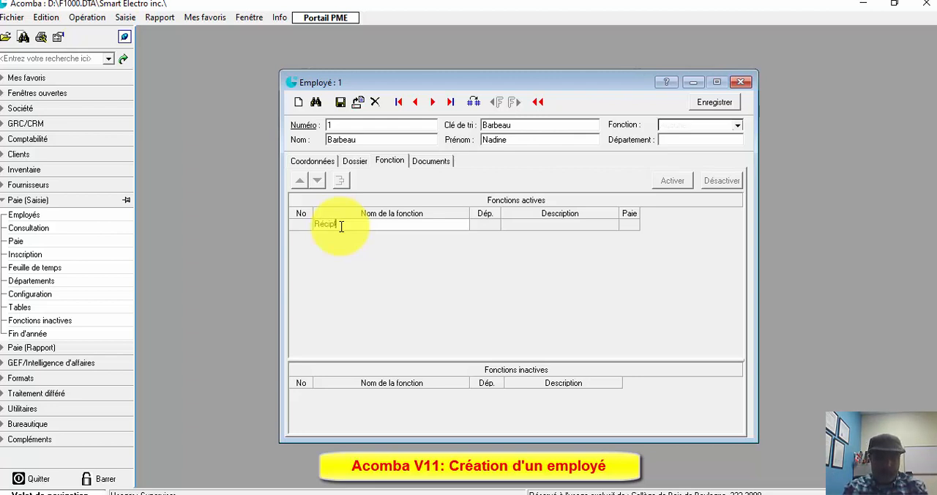
type("ionniste")
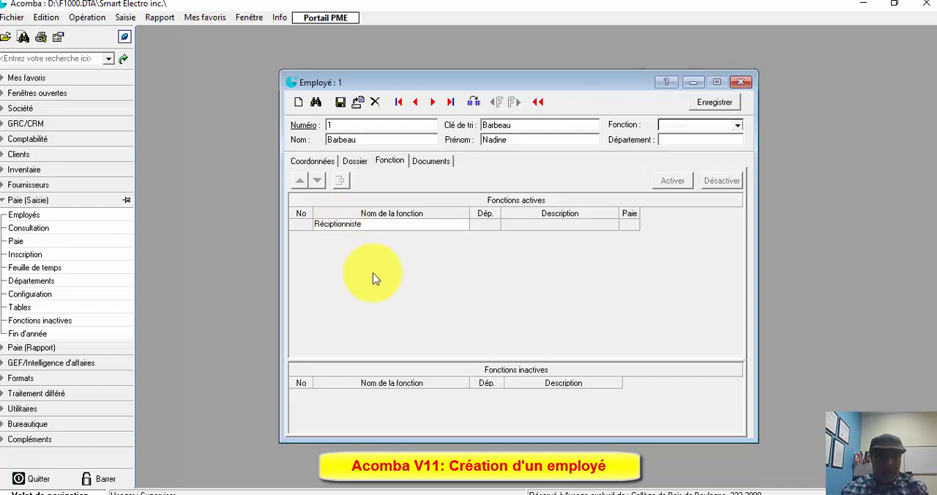
key("Return")
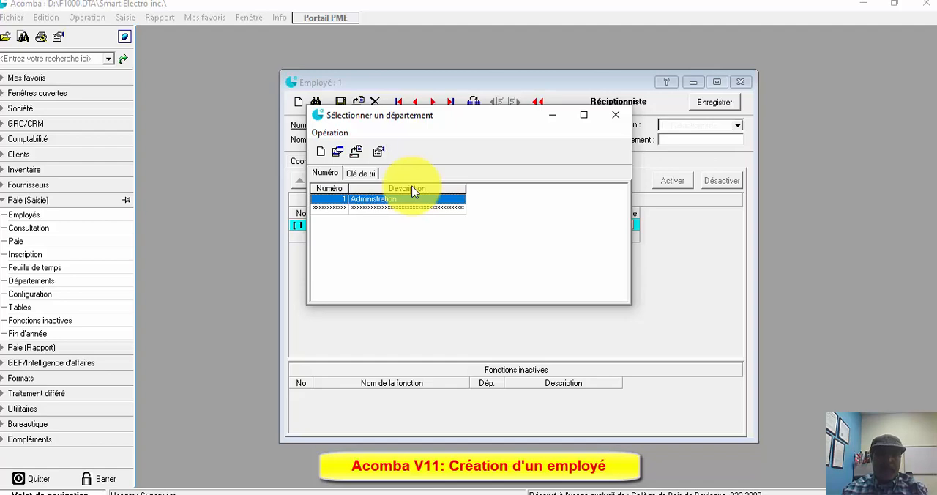
double_click(369, 205)
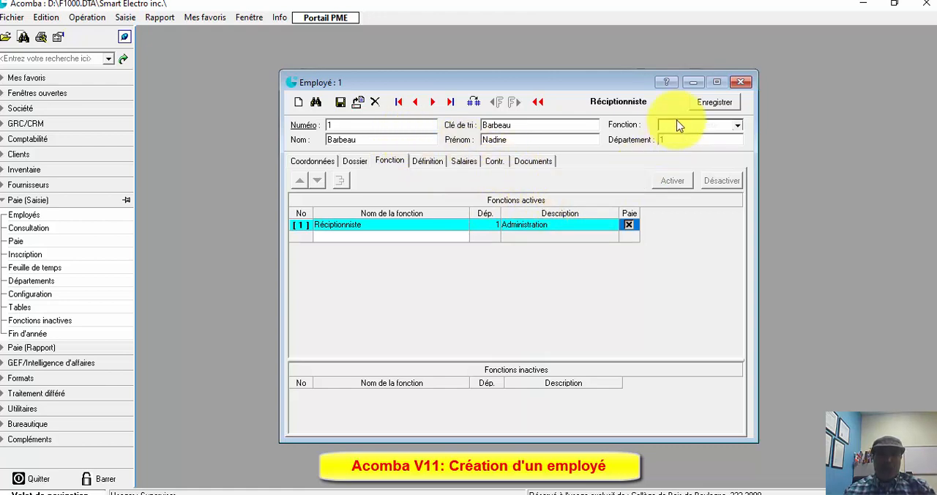
- Enable the Salaire horaire type in the function's definition and set the Salaire régulier amount to 1000.00
left_click(427, 163)
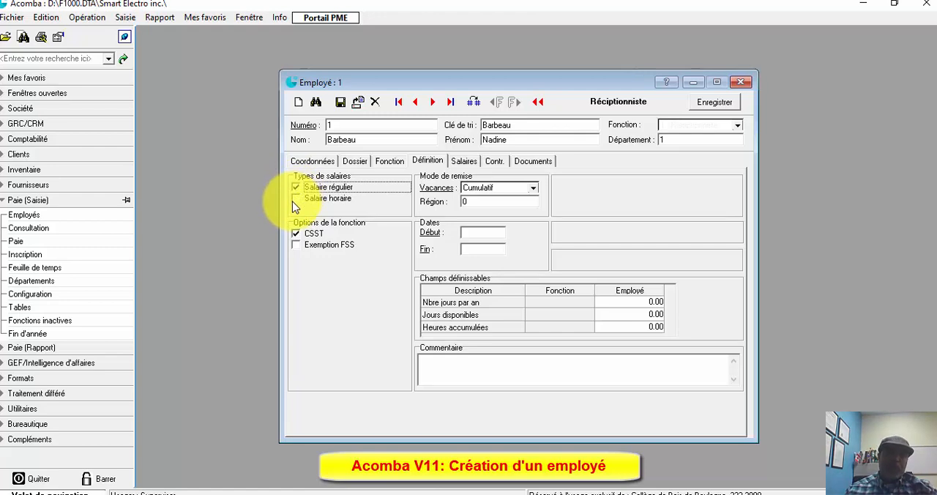
left_click(295, 202)
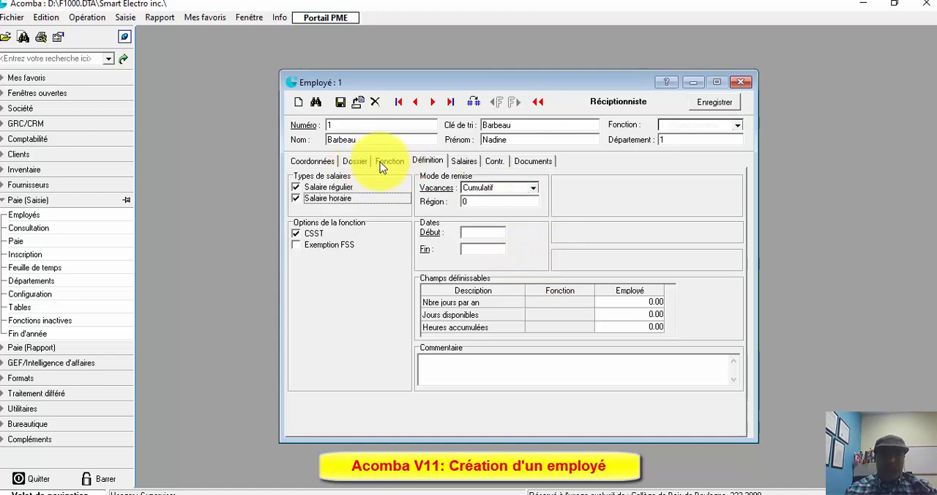
left_click(463, 161)
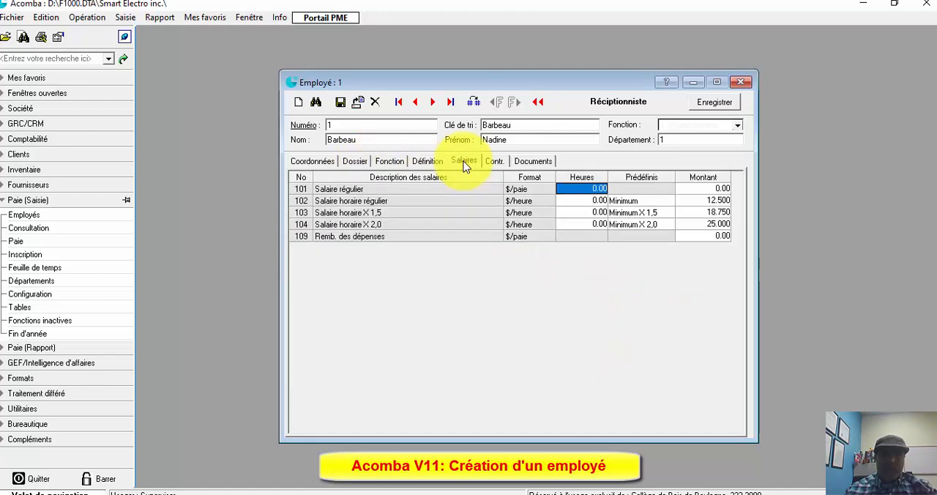
left_click(591, 189)
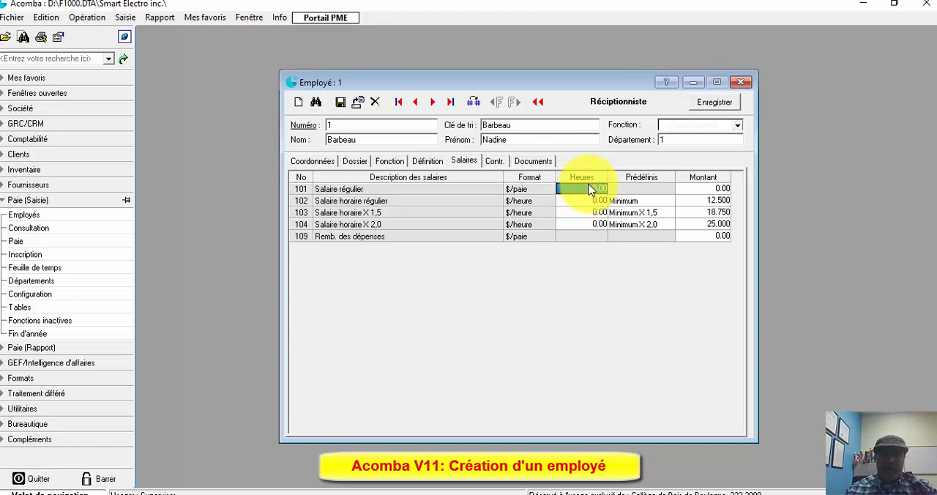
left_click(699, 189)
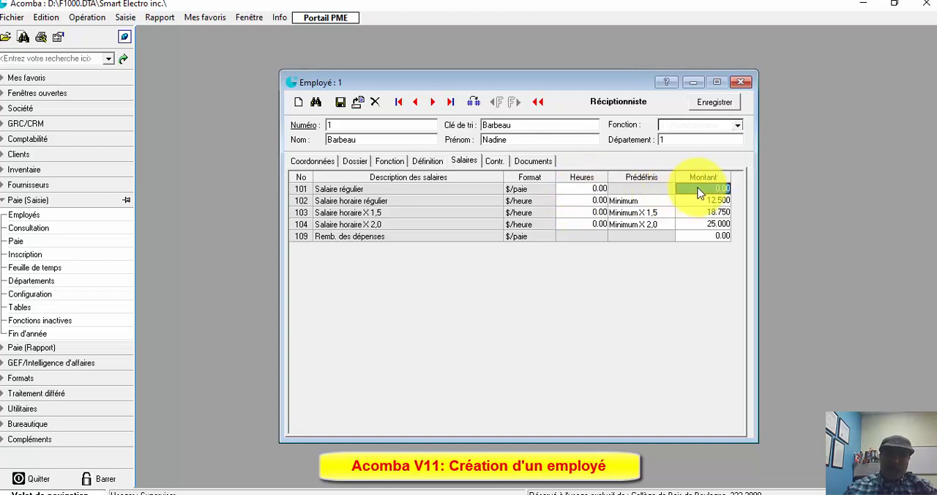
type("1000")
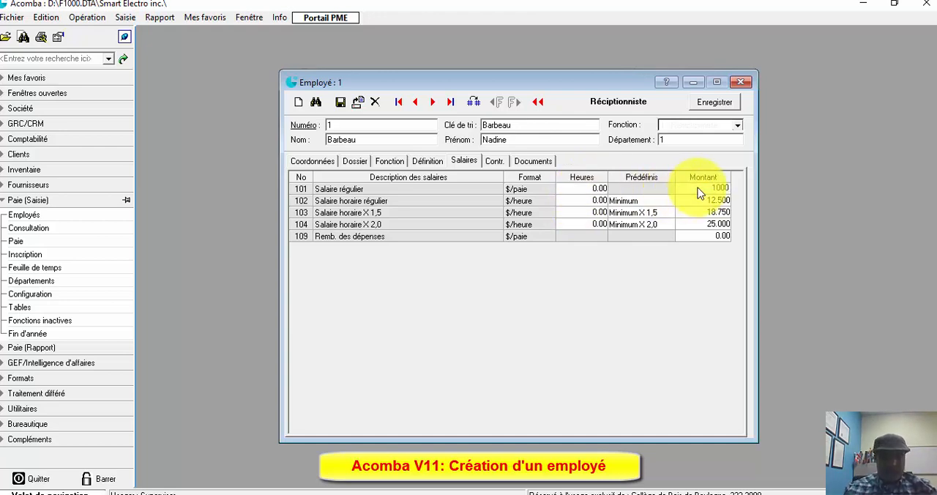
type(".00")
key("Page_Down")
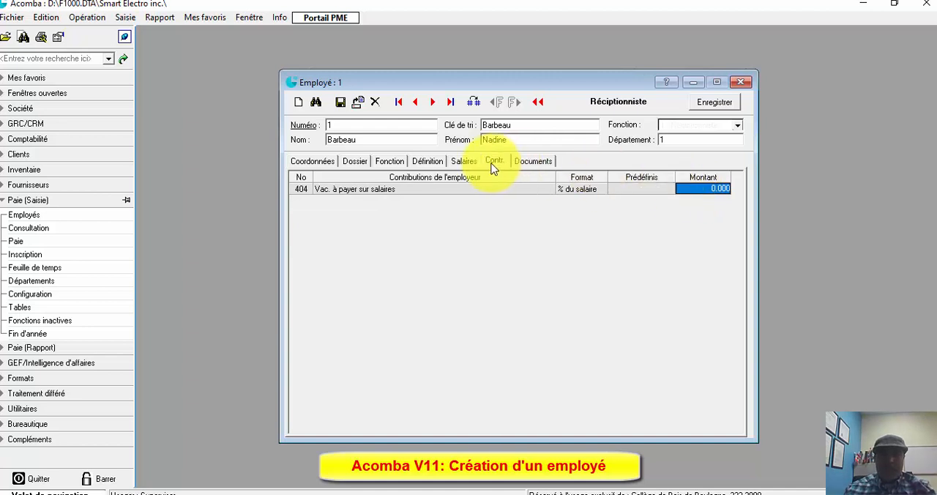
- Check the working hours in the payroll PDF in Foxit PhantomPDF and set the Salaire horaire régulier hours to 70 in Acomba
left_click(463, 161)
left_click(574, 202)
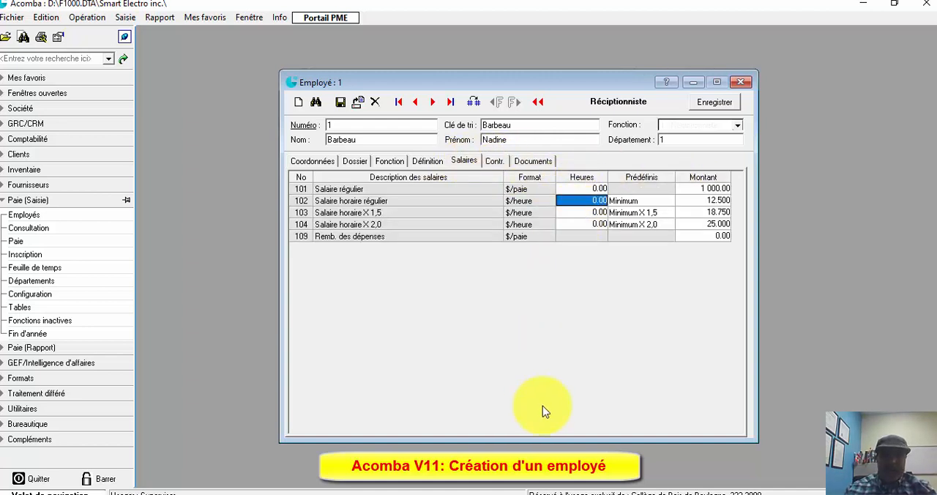
left_click(597, 493)
scroll(608, 441, "down", 5)
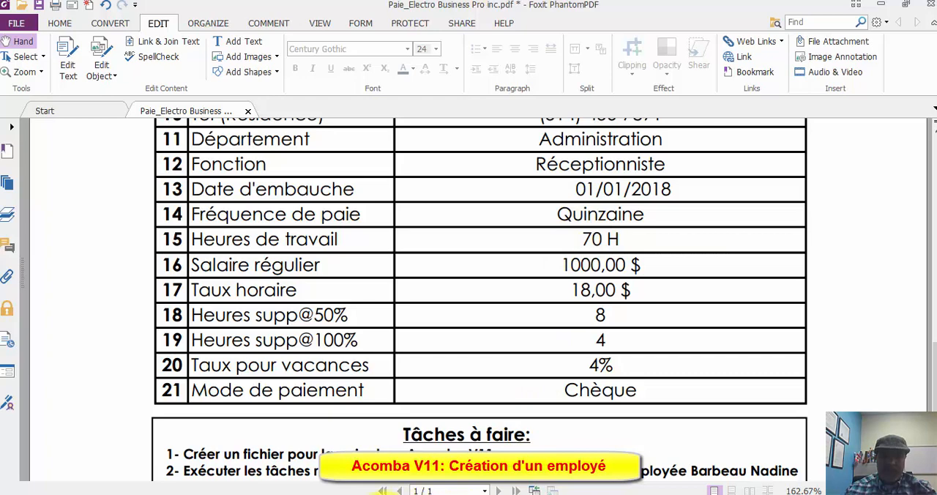
left_click(348, 493)
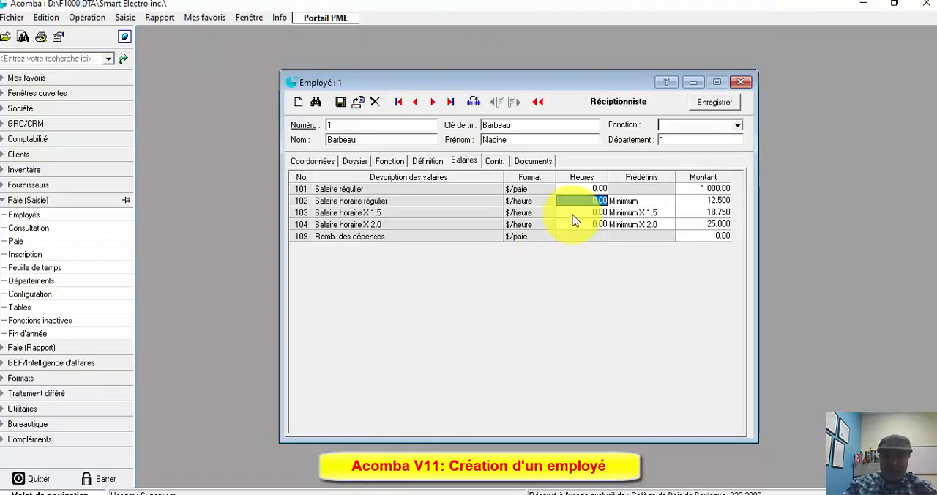
type("70")
- Check the hourly rate in the payroll PDF and set the Salaire horaire régulier amount to 18 in Acomba
left_click(693, 199)
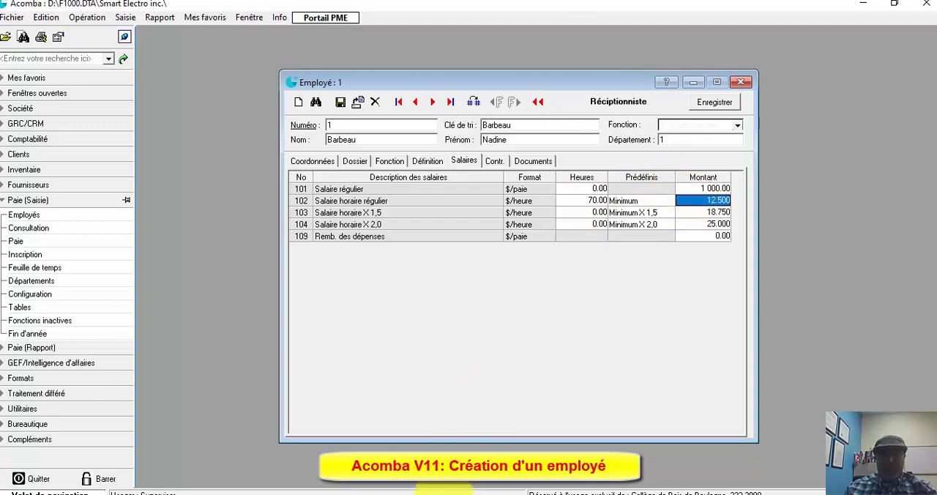
left_click(361, 494)
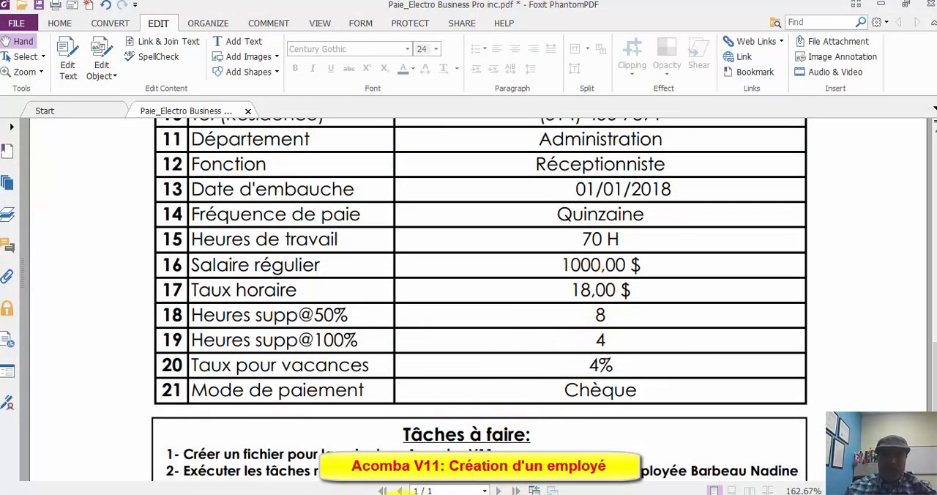
left_click(353, 493)
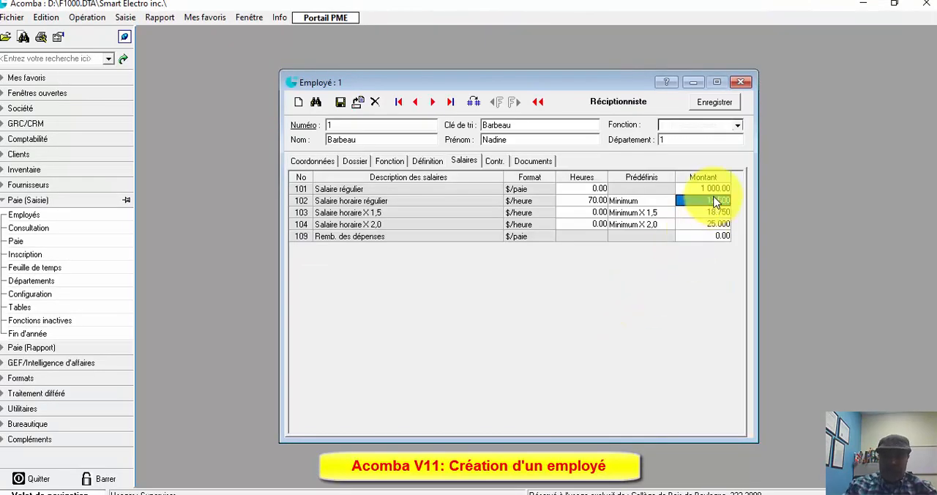
type("18")
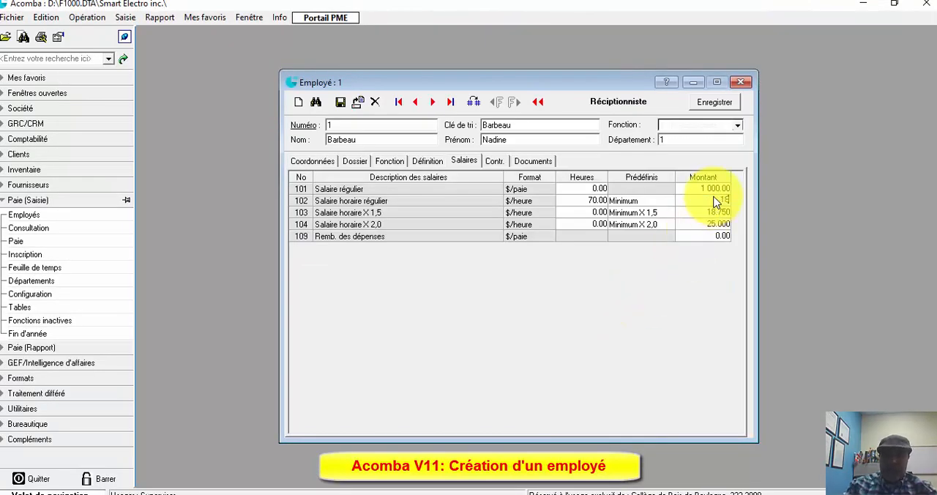
- Check the 50% overtime hours in the payroll PDF and set the Salaire horaire X 1,5 hours to 8 in Acomba
left_click(567, 213)
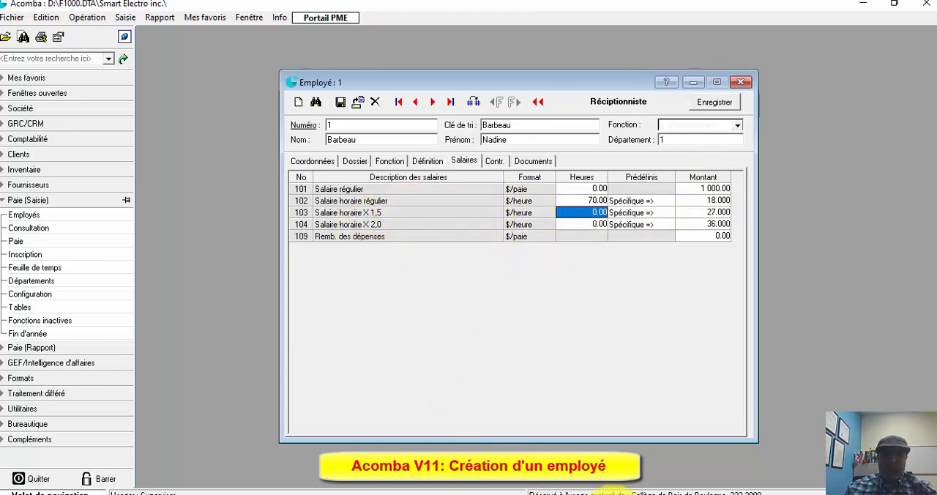
mouse_move(613, 494)
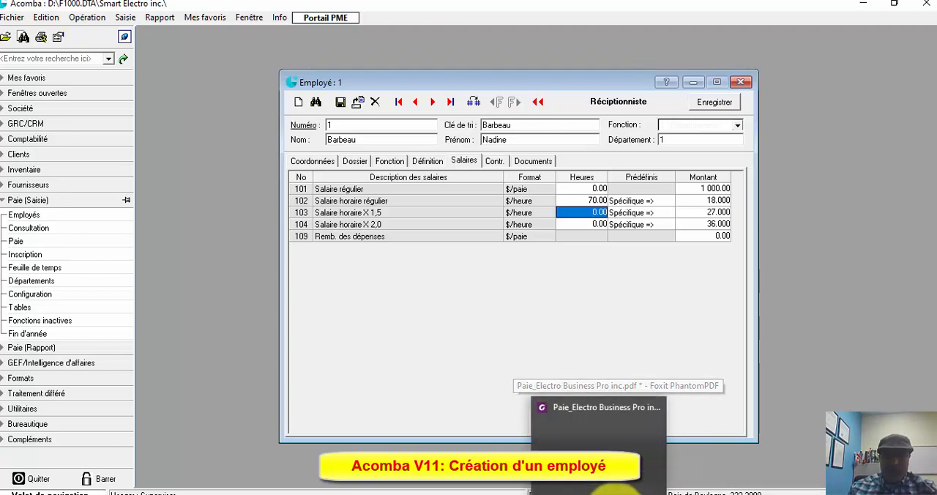
left_click(613, 490)
left_click(614, 491)
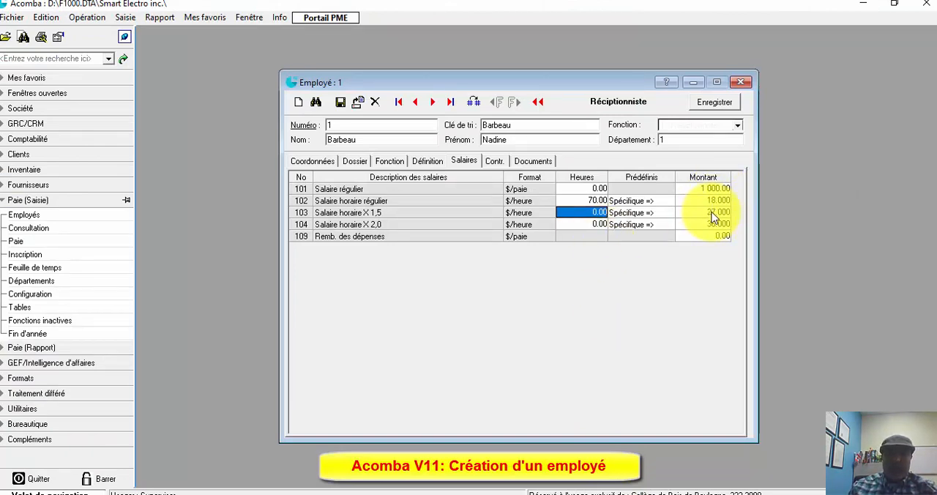
type("8")
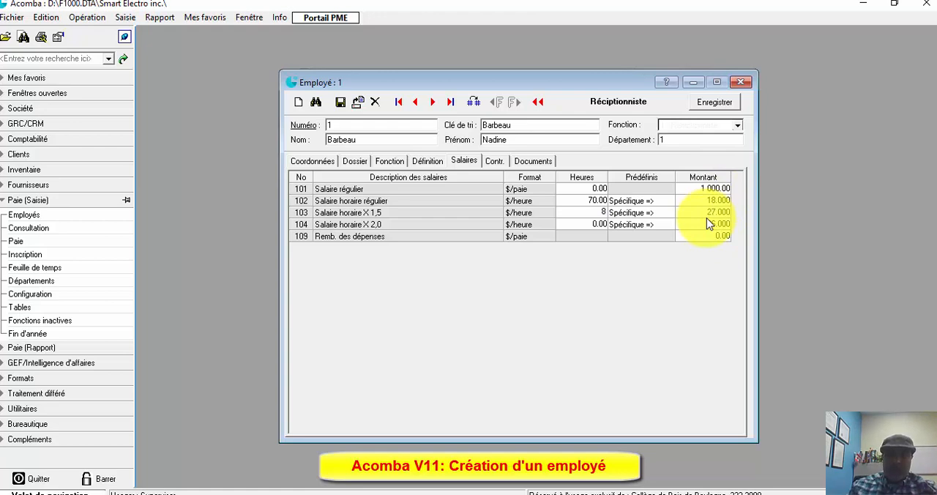
key("Page_Down")
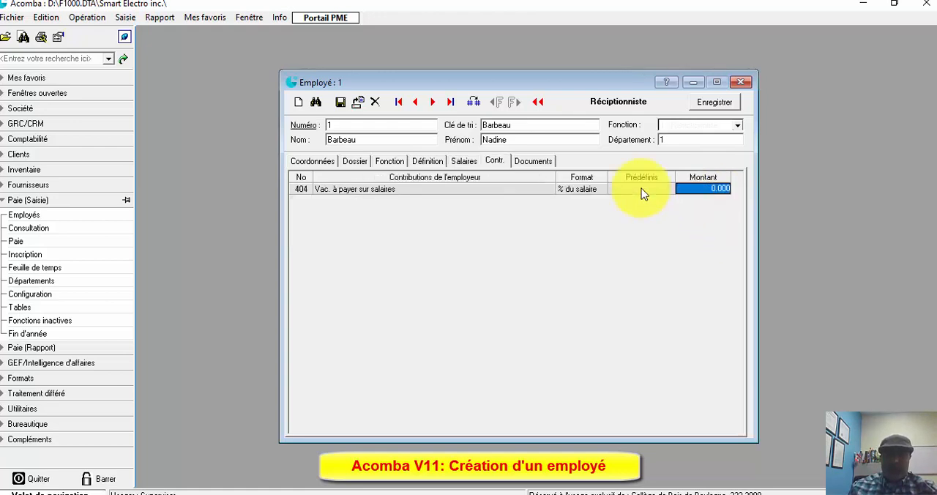
left_click(466, 161)
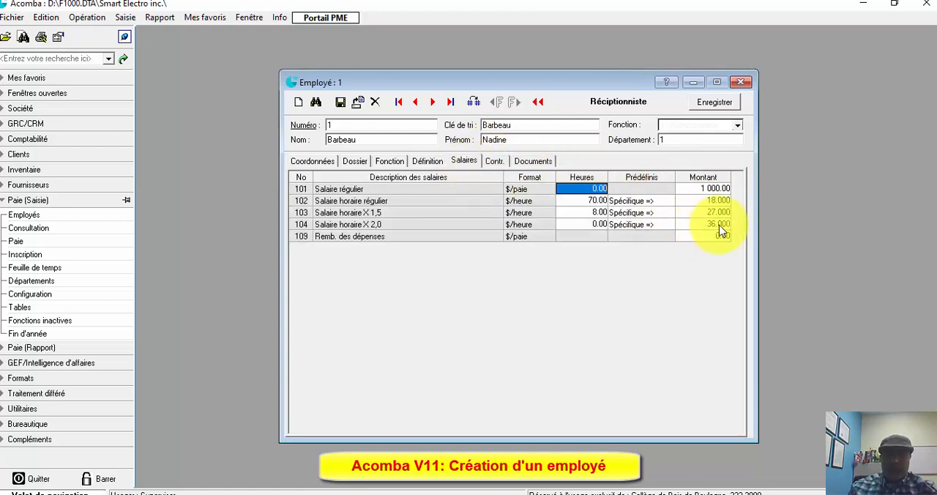
left_click(694, 211)
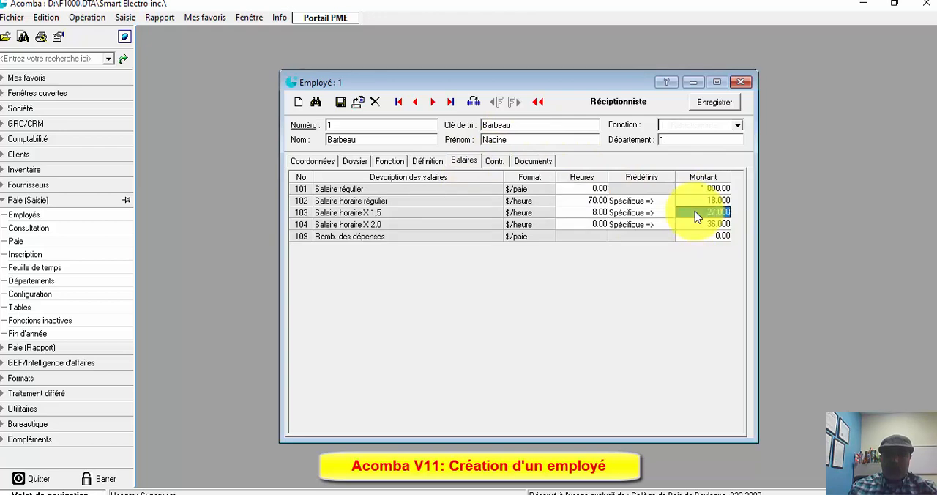
left_click(717, 209)
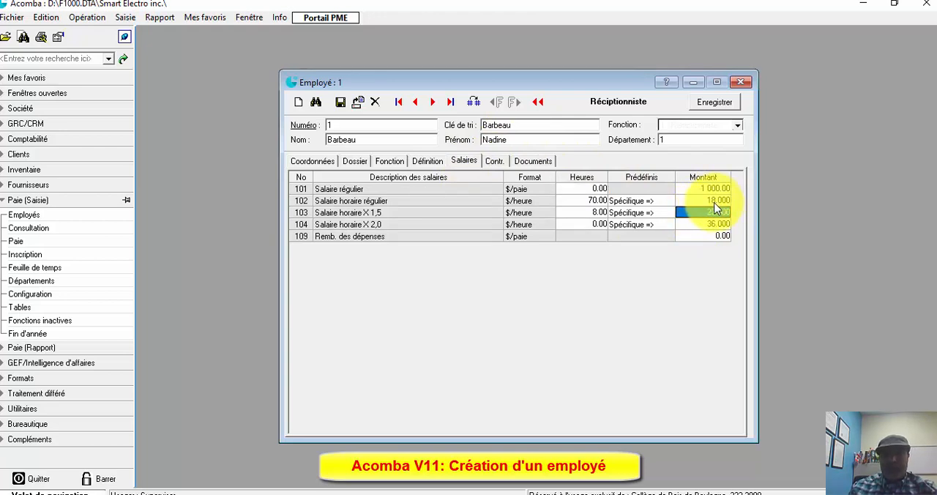
- Check the 100% overtime hours in the payroll PDF and set the Salaire horaire X 2,0 hours to 4 in Acomba
left_click(582, 221)
left_click(622, 491)
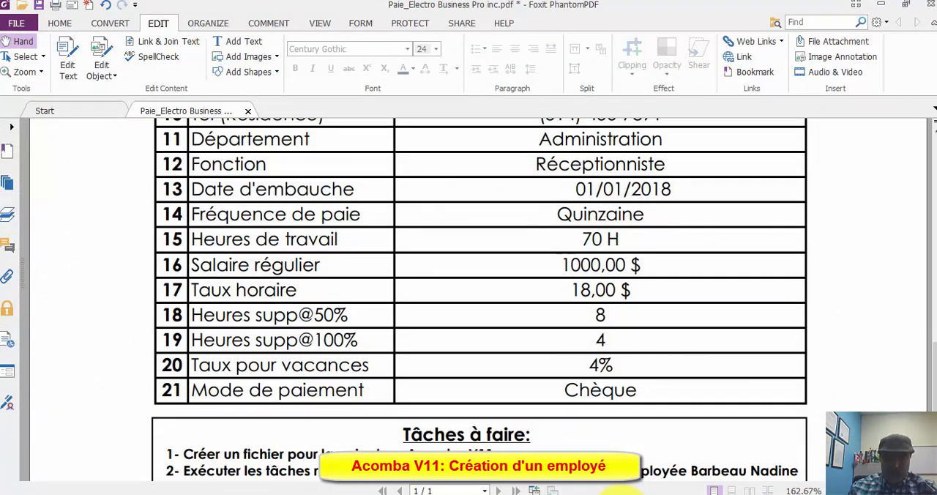
left_click(620, 492)
type("4")
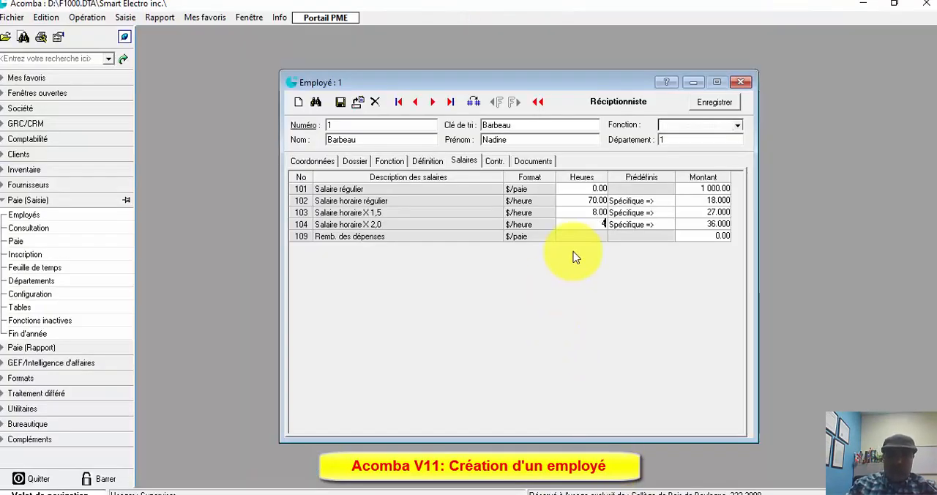
left_click(695, 225)
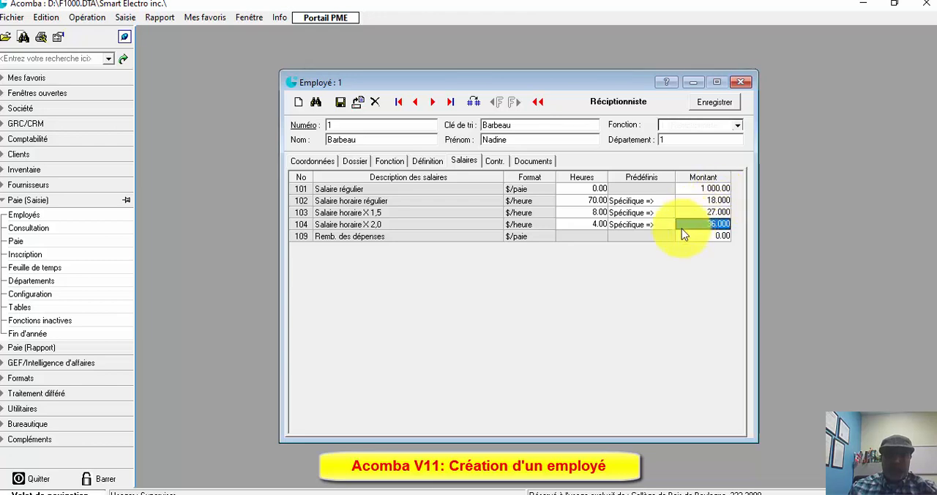
- Set the employer contribution Vac. à payer sur salaires to 4 % of salary and review the entry
left_click(493, 161)
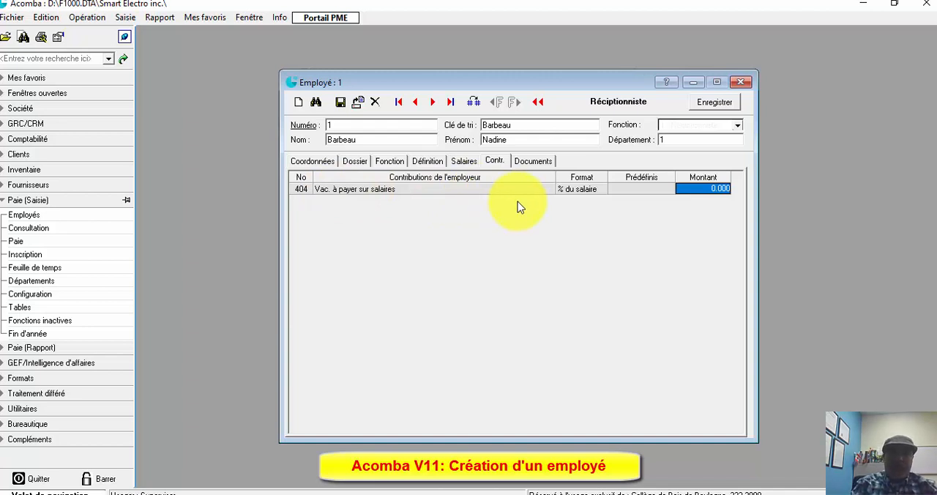
type("4")
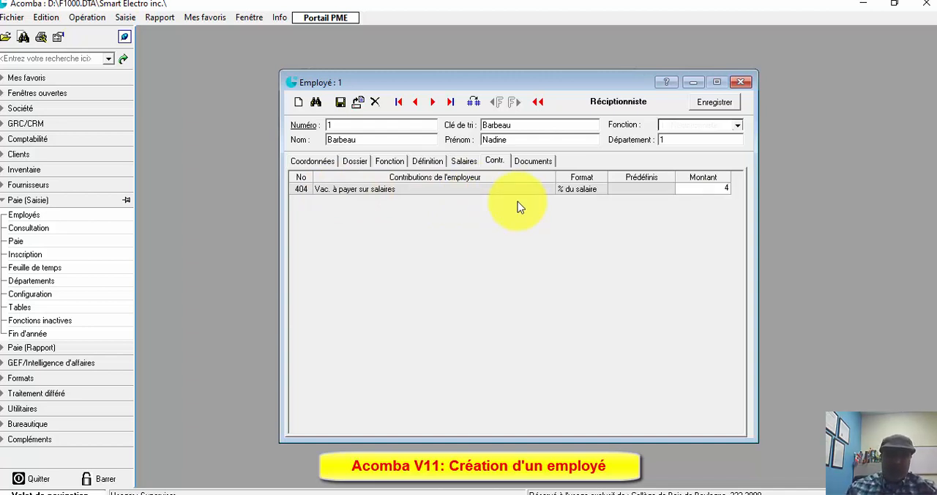
key("Return")
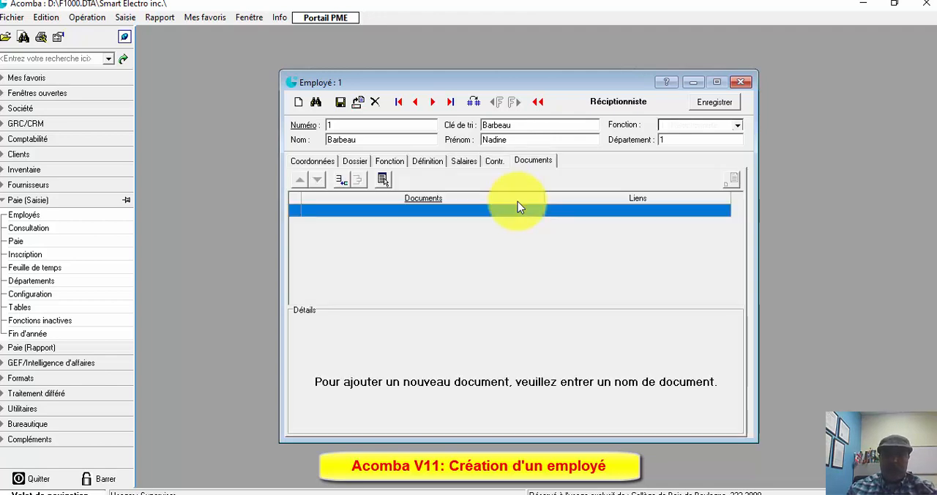
left_click(465, 161)
left_click(492, 161)
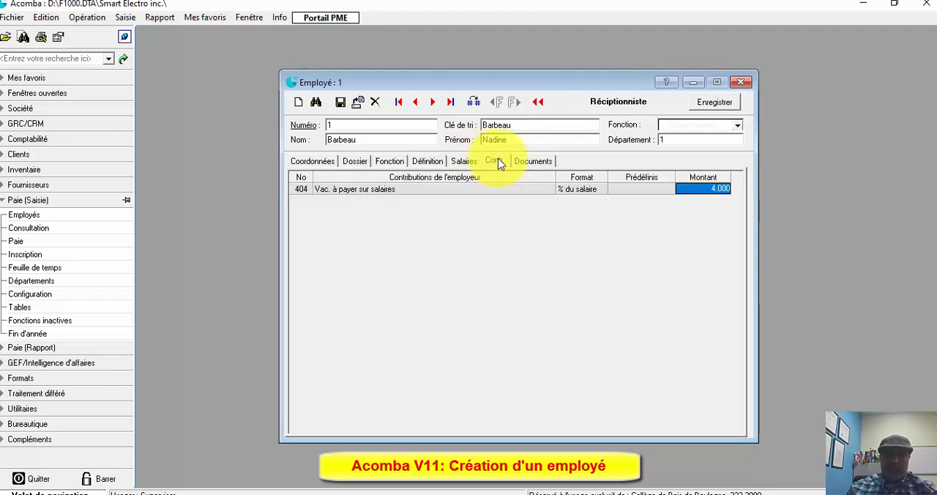
- View the employee's Documents section, save the completed employee record and close the employee form
left_click(529, 163)
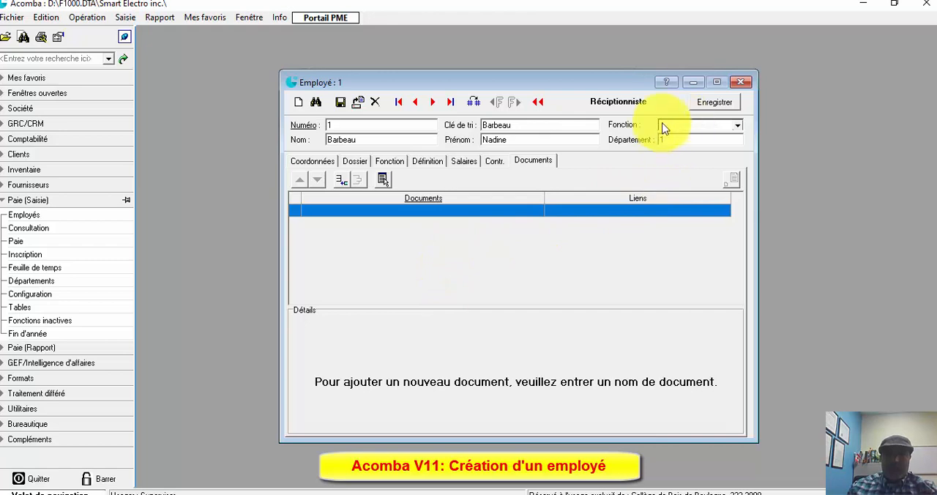
left_click(702, 104)
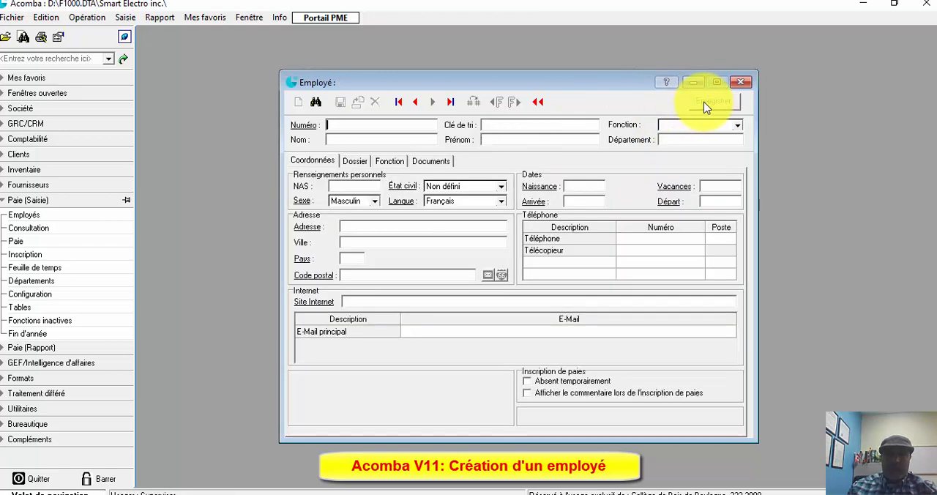
left_click(740, 82)
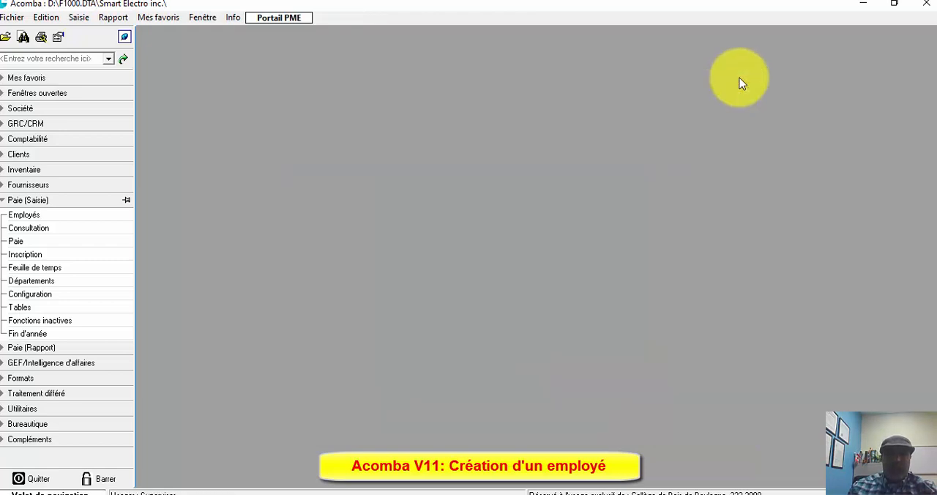
- Open the payroll consultation for the new employee, review the salaries, deductions and employer contributions, and close it
left_click(64, 242)
left_click(23, 230)
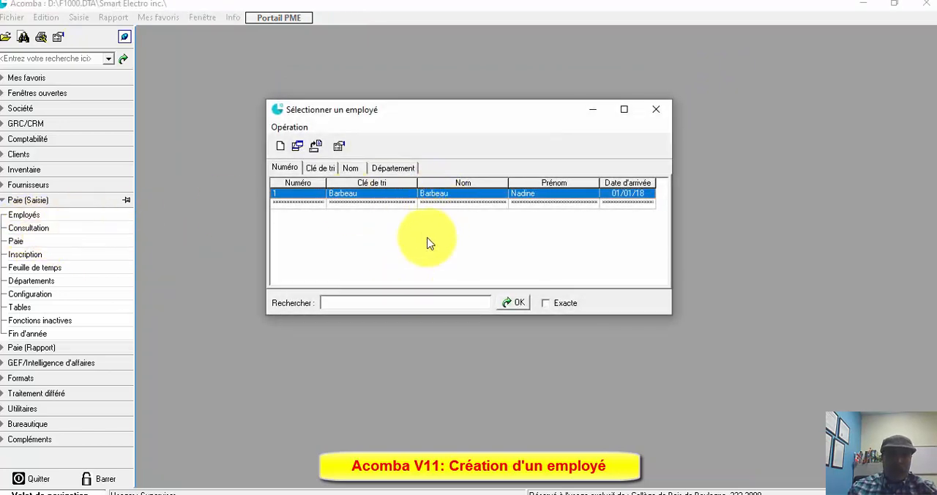
double_click(446, 193)
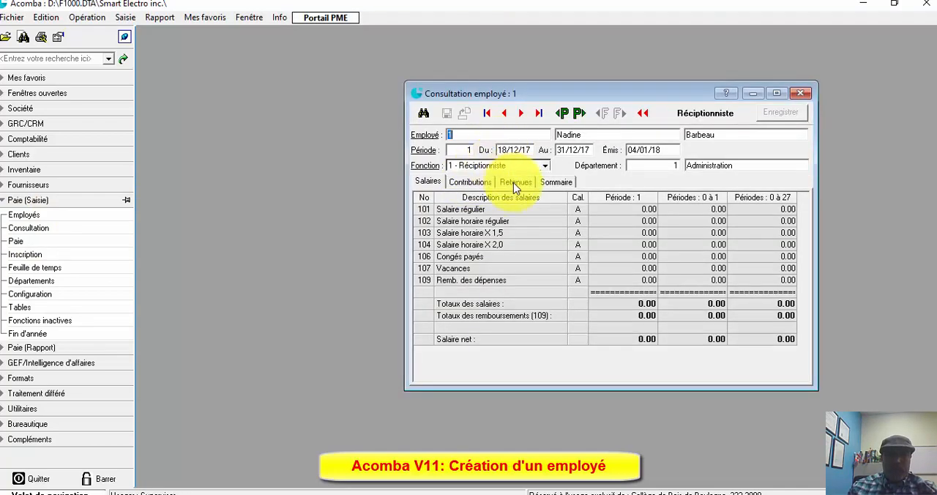
left_click(514, 182)
left_click(471, 184)
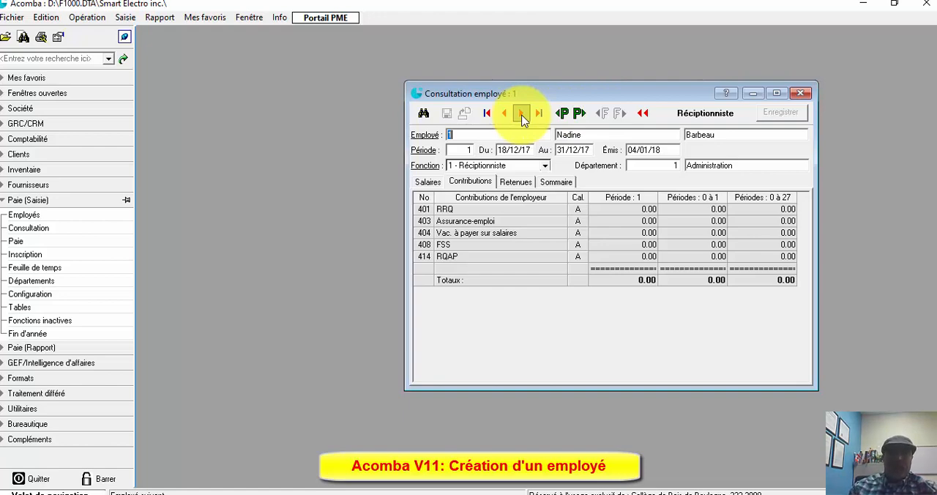
left_click(801, 90)
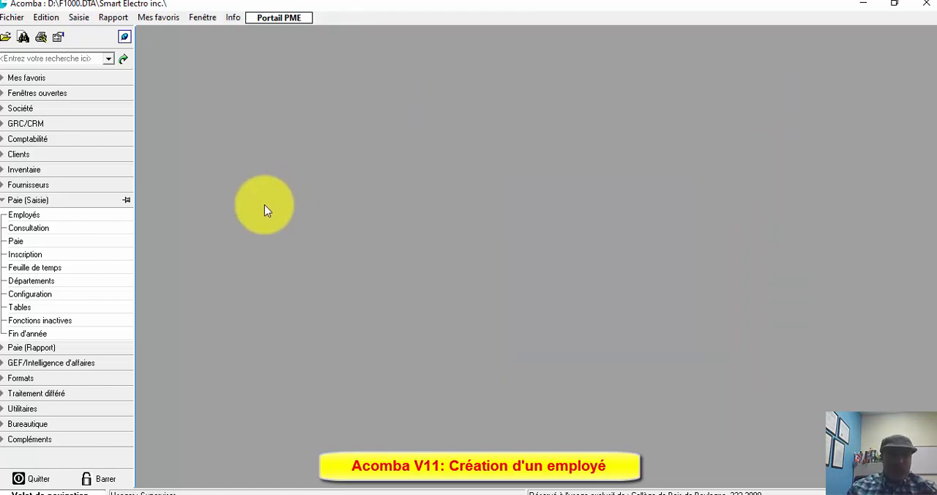